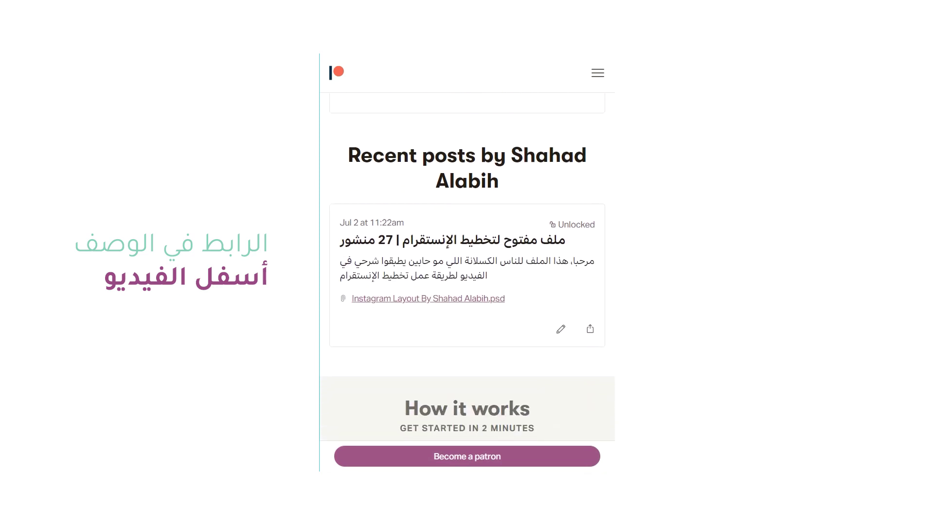
left_click(469, 454)
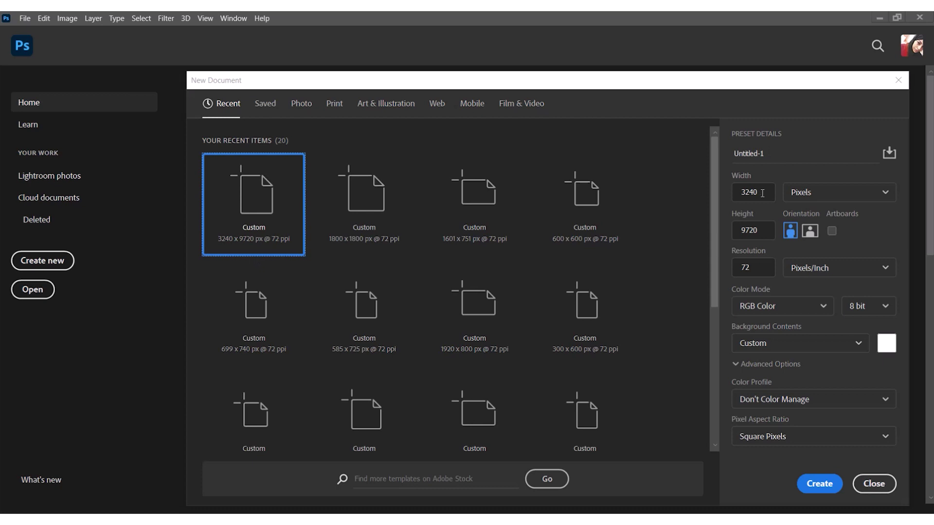
Set the new document's width to 3240 and height to 9720, measured in pixels
left_click(737, 198)
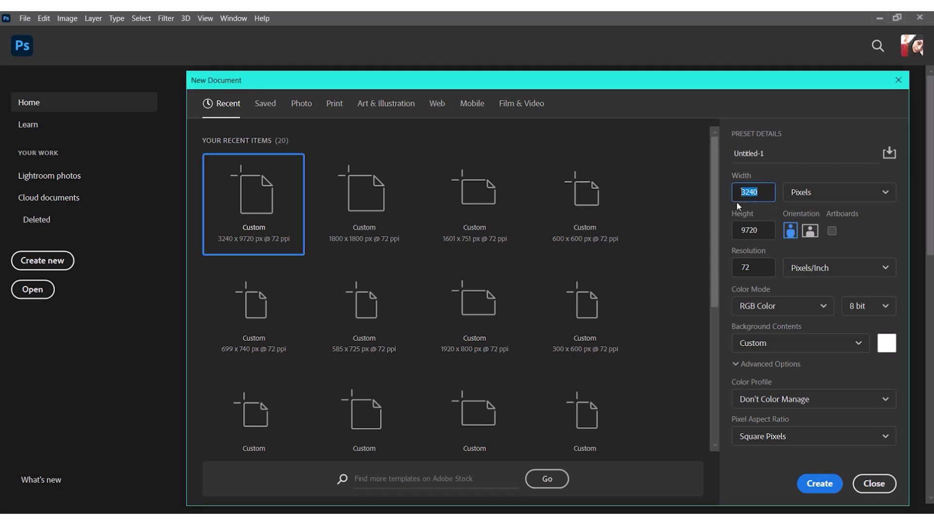
left_click_drag(748, 175, 730, 174)
left_click(755, 196)
left_click(758, 197)
type("0")
left_click(758, 226)
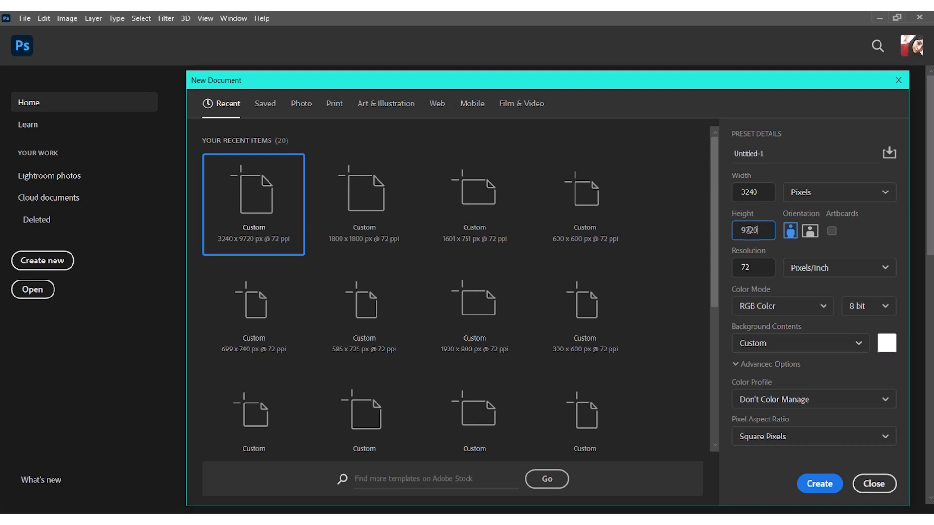
left_click_drag(744, 231, 763, 232)
left_click(792, 196)
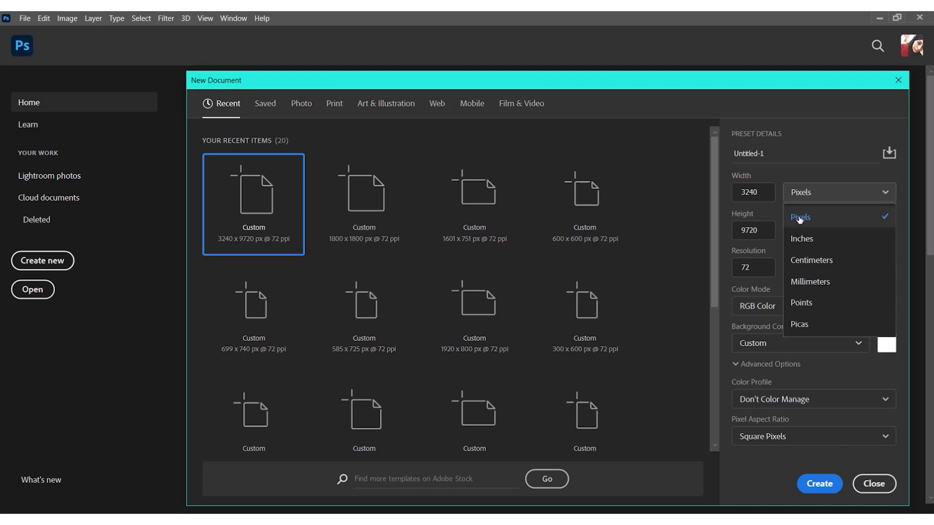
left_click(801, 220)
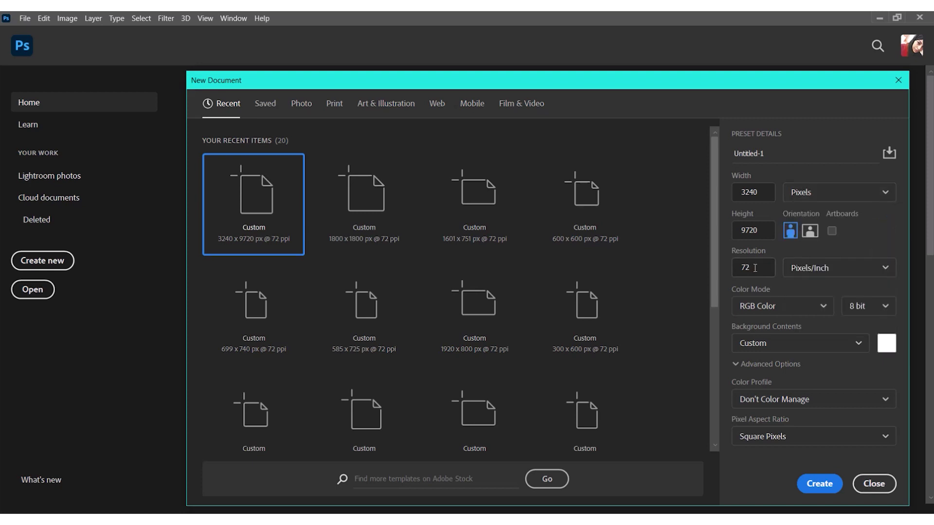
Keep 72 pixels/inch resolution and RGB Color mode for the new document and create it
left_click(741, 268)
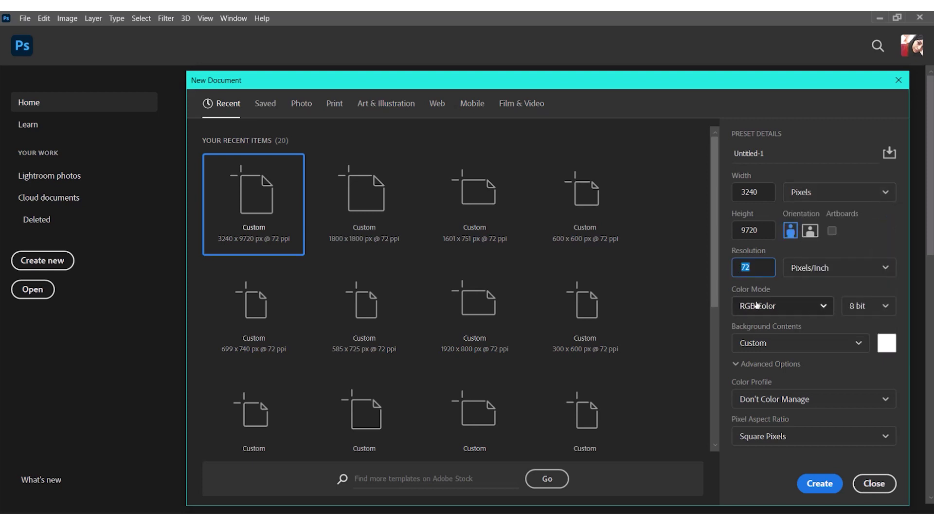
left_click(751, 307)
left_click(746, 373)
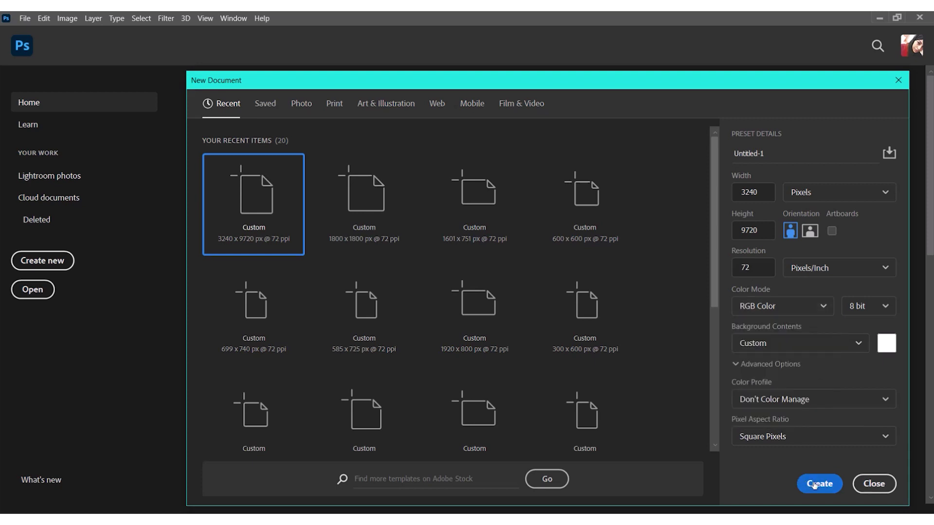
left_click(813, 485)
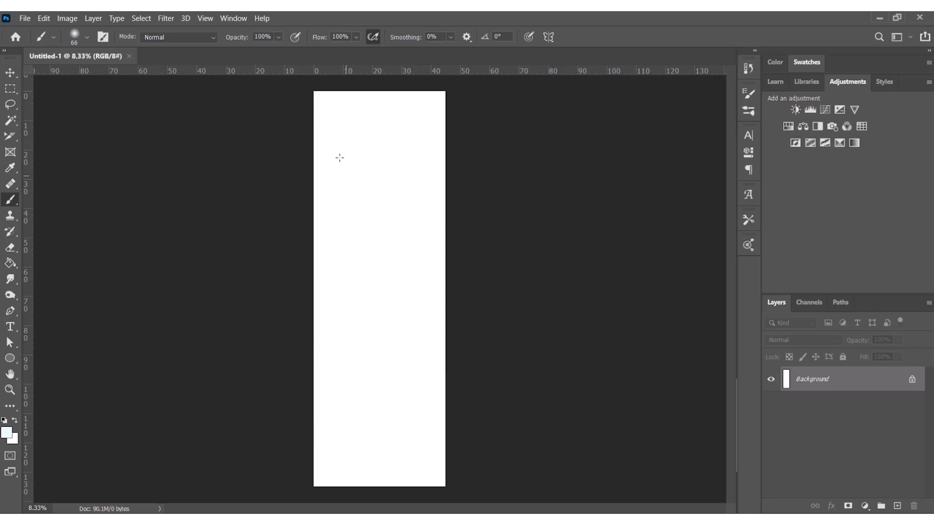
Edit the whole-canvas slice with the Slice tool, naming it 1 and sizing it to 1080 × 1080 pixels
left_click(10, 143)
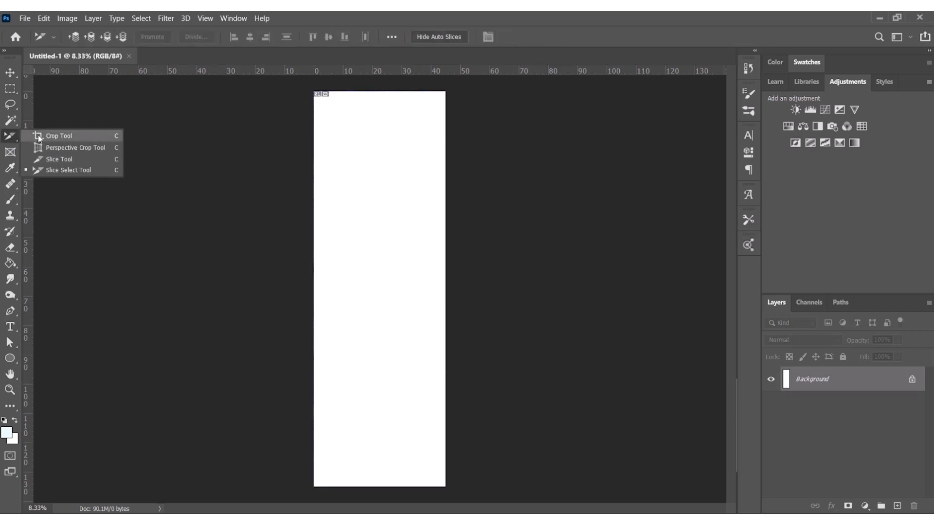
left_click(35, 161)
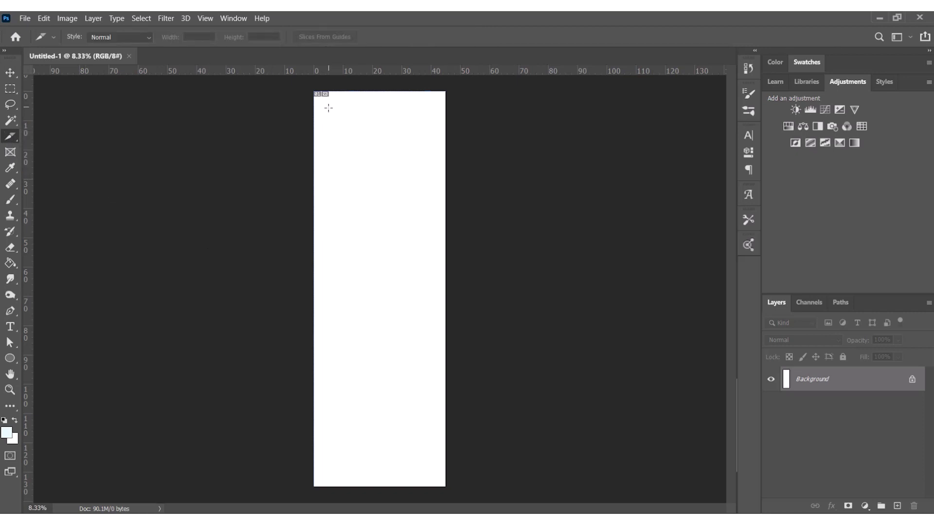
right_click(327, 107)
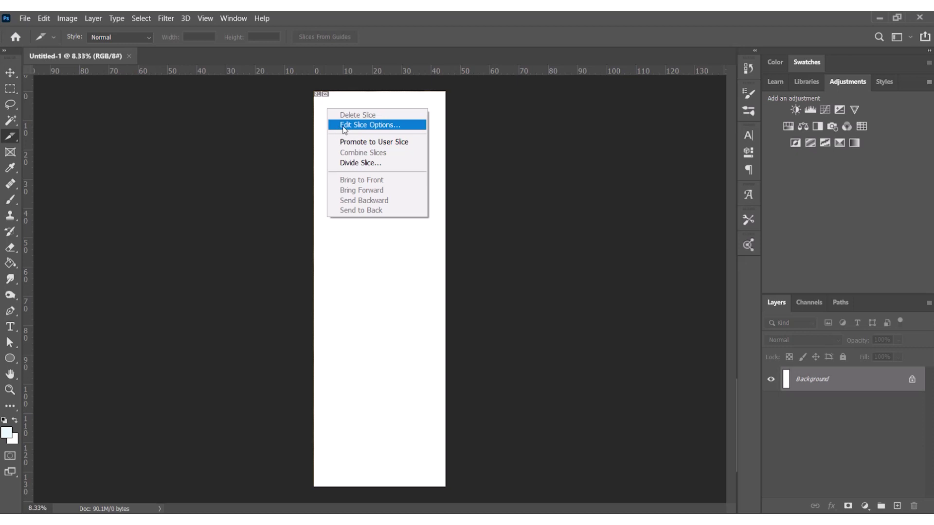
left_click(345, 125)
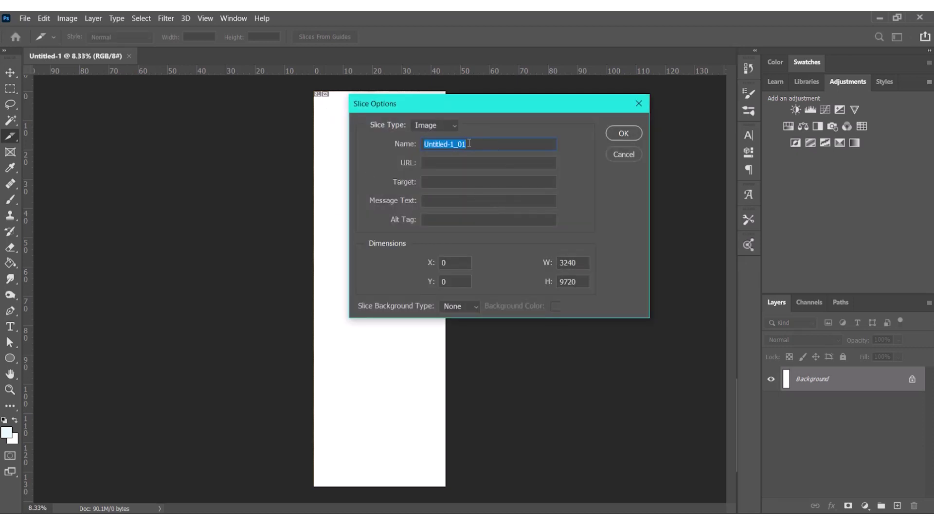
type("1")
left_click(564, 263)
type("1080")
double_click(566, 281)
type("1080")
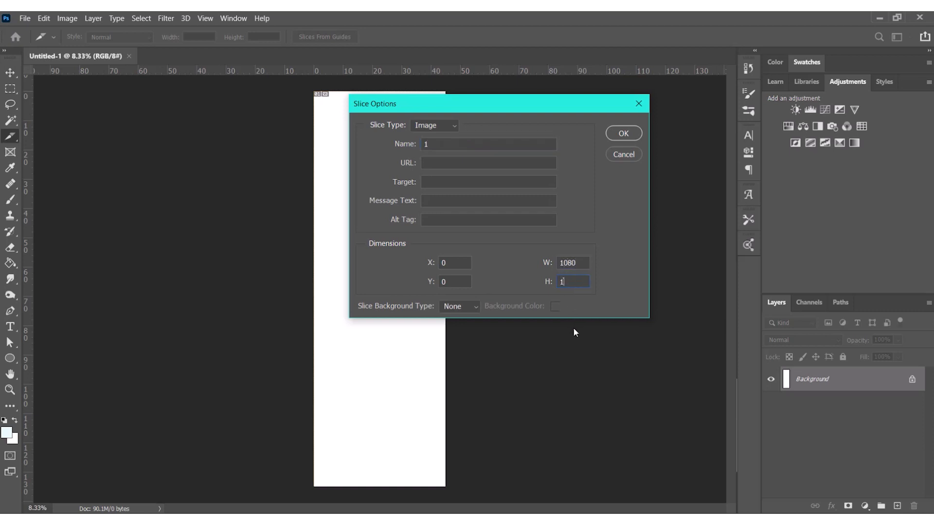
double_click(557, 263)
double_click(570, 280)
left_click(623, 135)
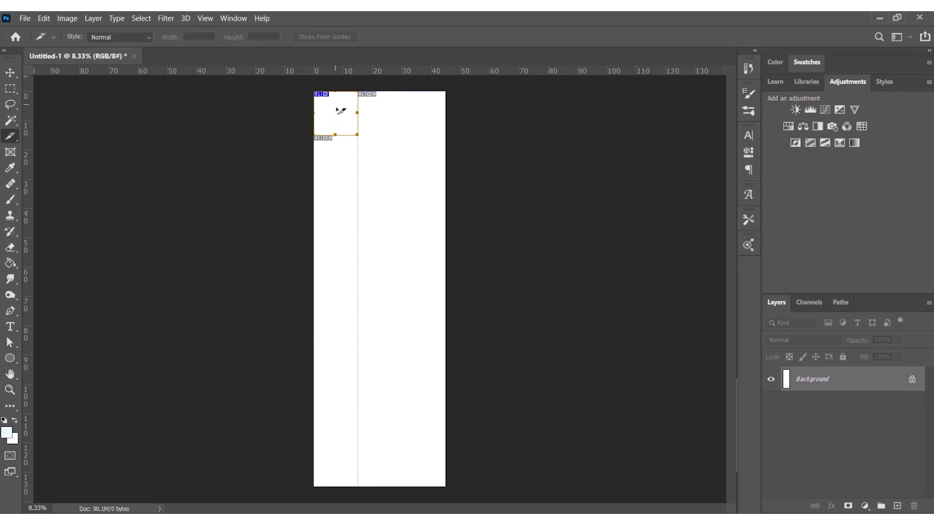
Duplicate the first slice with the Slice Select tool to fill the top row and begin the second row
right_click(9, 139)
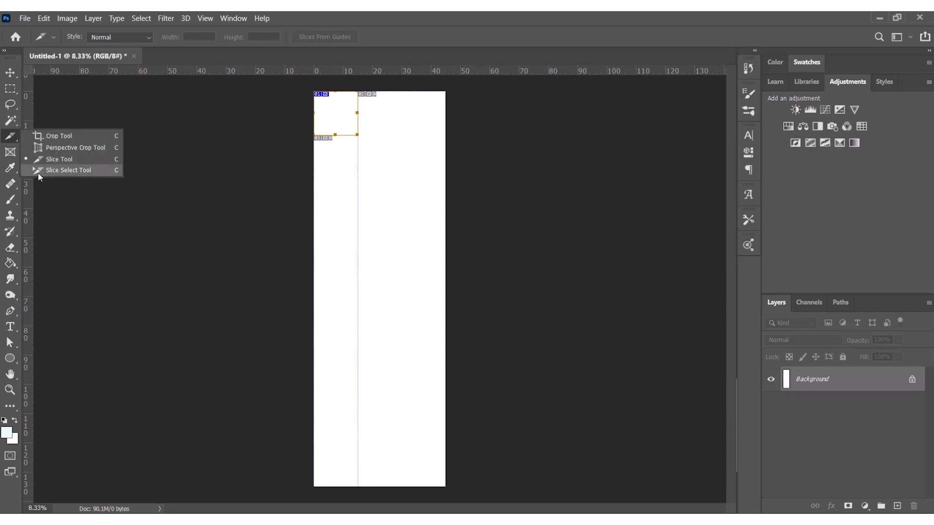
left_click(48, 170)
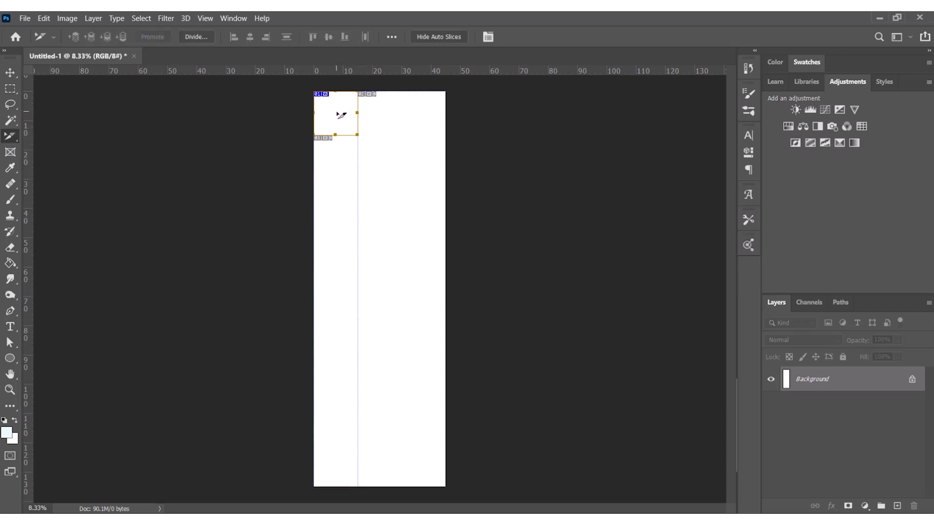
key("ISO_Level3_Shift")
left_click_drag(349, 119, 388, 121)
key("ctrl+z")
left_click_drag(345, 124, 392, 142)
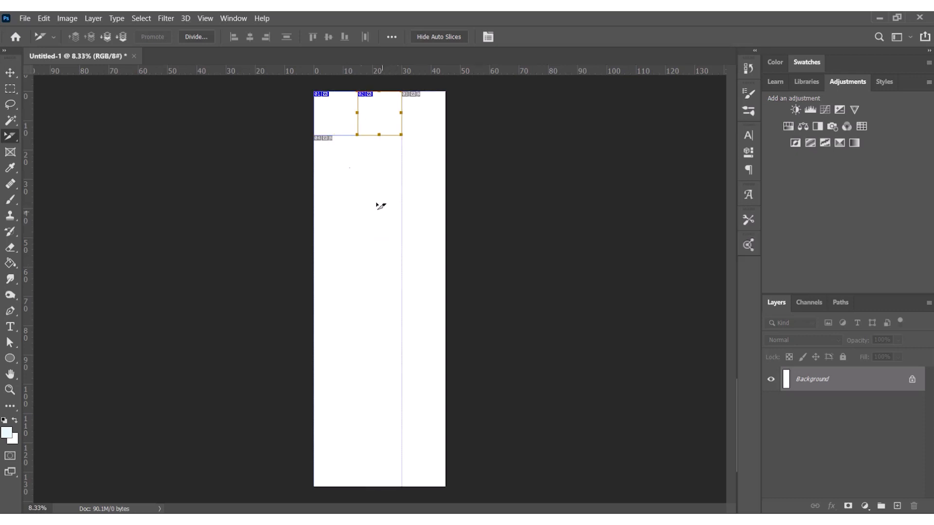
left_click_drag(383, 125, 423, 129)
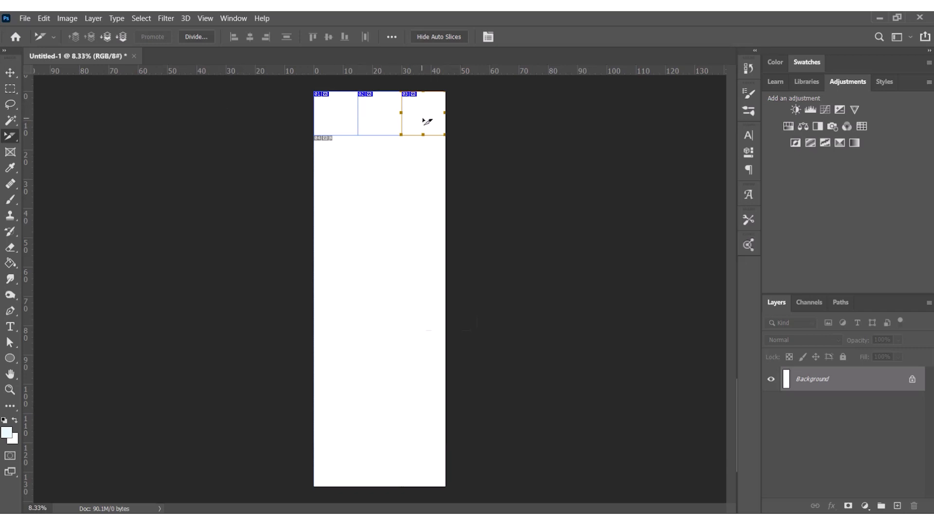
left_click_drag(426, 121, 342, 167)
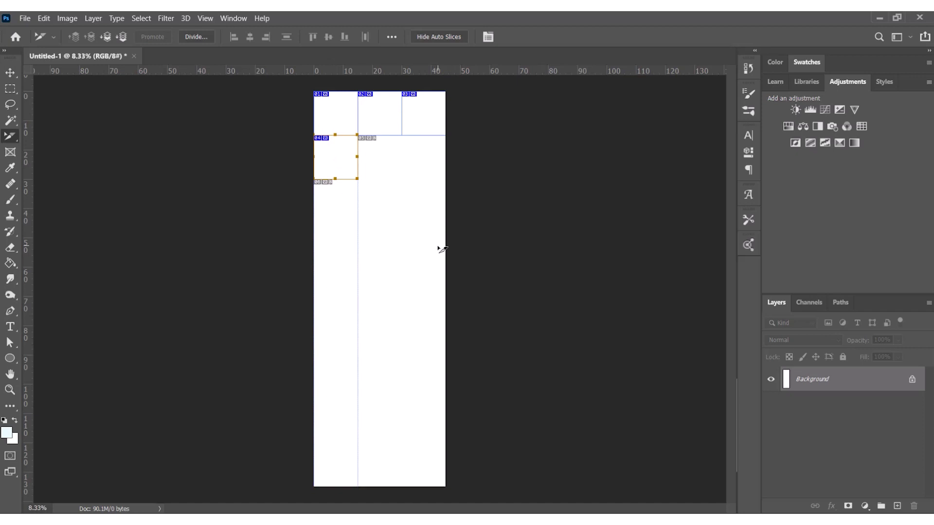
Enable snapping to slices and duplicate the square slice until the first five rows of three are filled
left_click(205, 20)
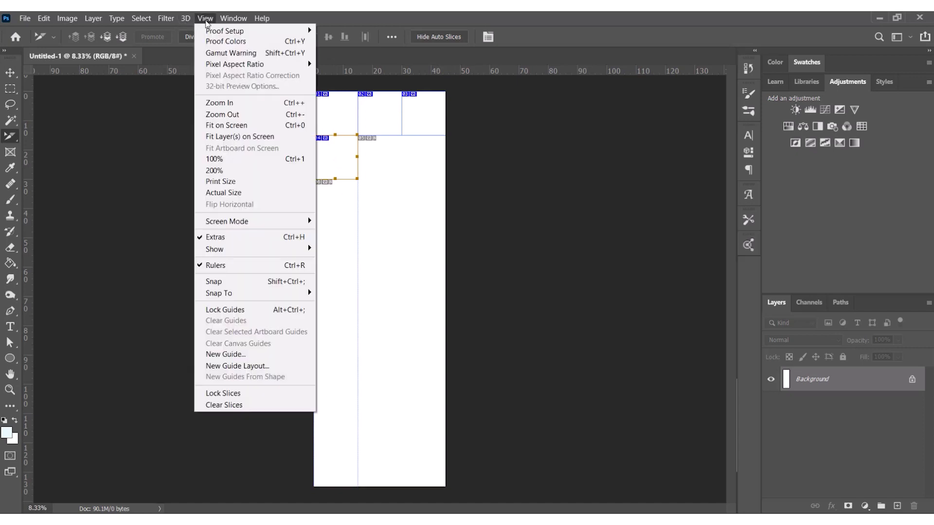
mouse_move(209, 293)
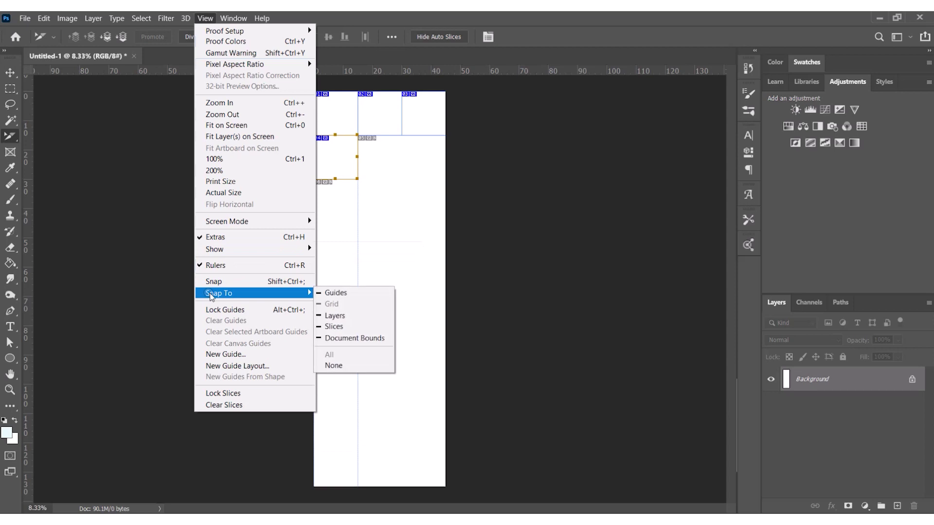
left_click(324, 329)
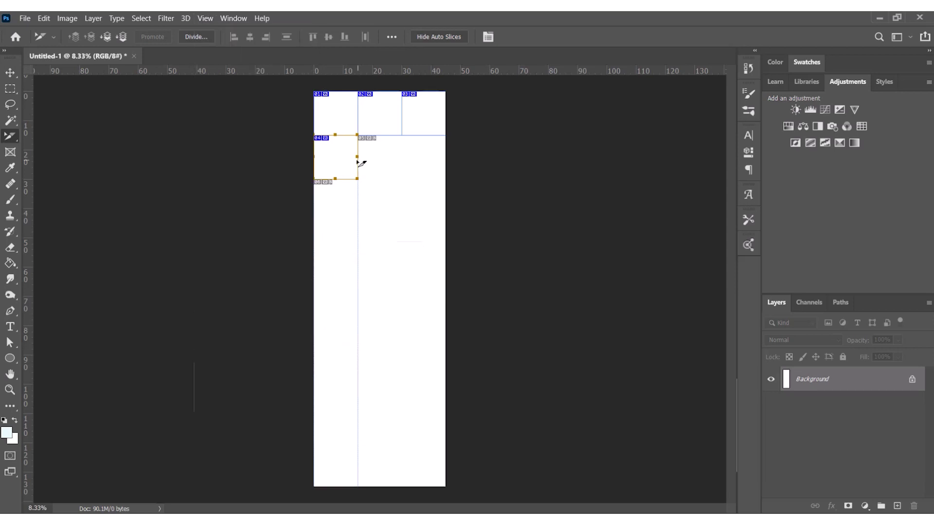
left_click_drag(339, 158, 417, 302)
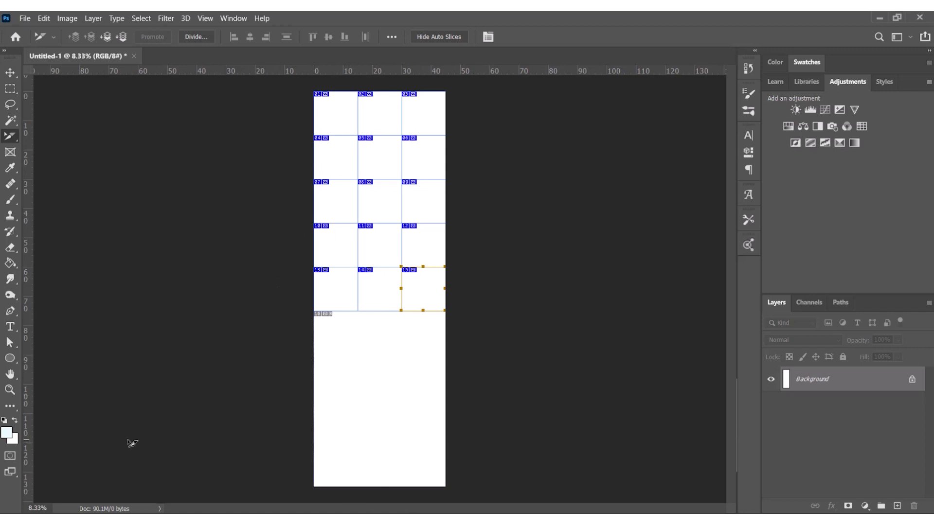
Try to crop the canvas down to the sliced rows, removing the empty area below them
right_click(10, 137)
left_click(58, 141)
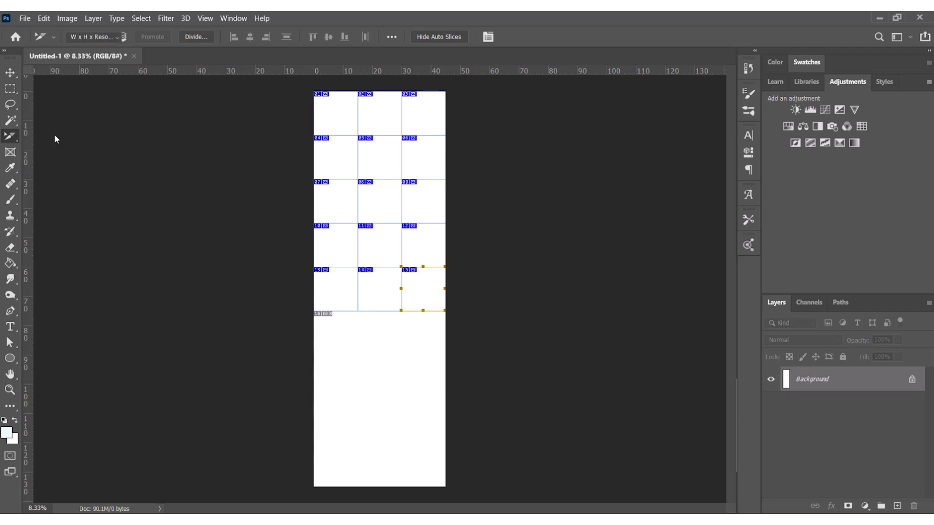
mouse_move(376, 479)
left_mouse_down()
mouse_move(379, 397)
mouse_move(346, 436)
mouse_move(349, 403)
mouse_move(372, 486)
mouse_move(375, 354)
mouse_move(377, 382)
mouse_move(357, 401)
left_mouse_up()
left_click_drag(358, 399, 360, 399)
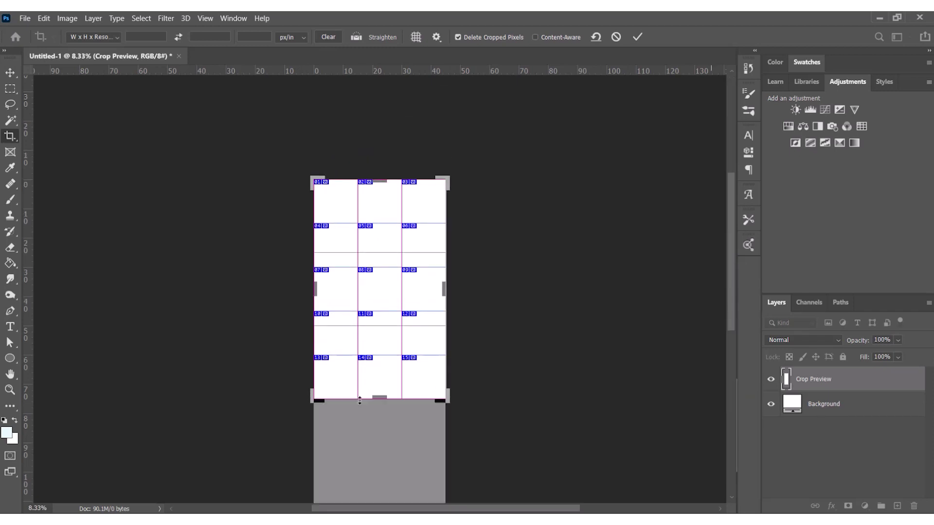
key("Return")
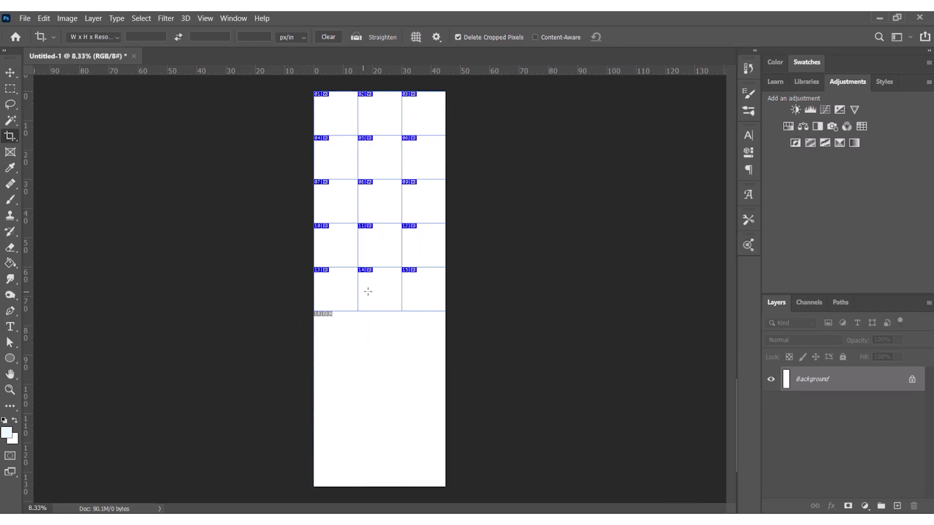
Continue duplicating the square slice down the canvas to complete rows six through nine, 27 slices in all
right_click(14, 141)
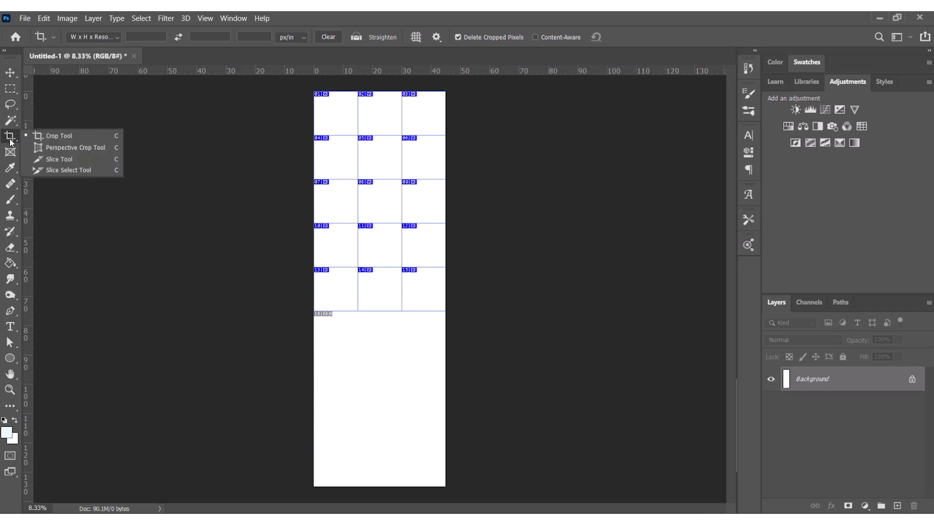
left_click(42, 163)
left_click(421, 301)
left_click_drag(422, 299, 378, 384)
left_click_drag(378, 384, 334, 427)
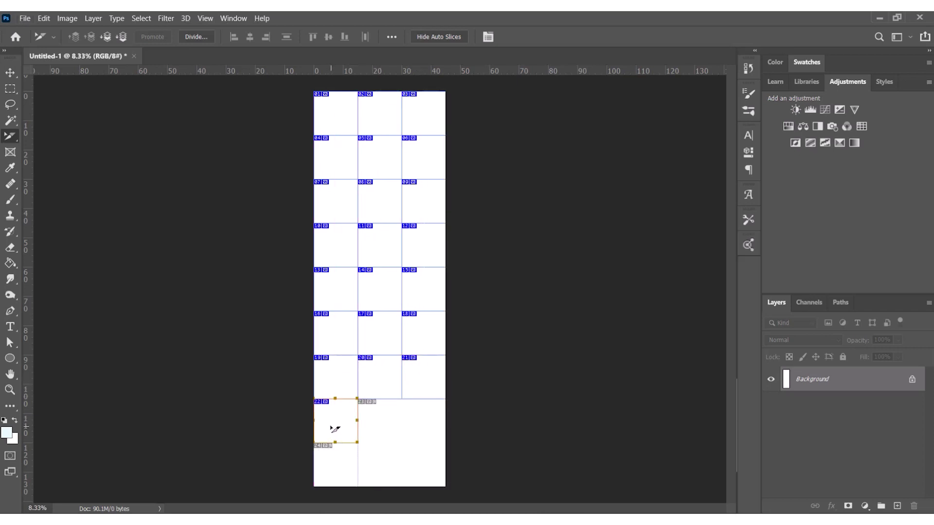
key("ctrl+z")
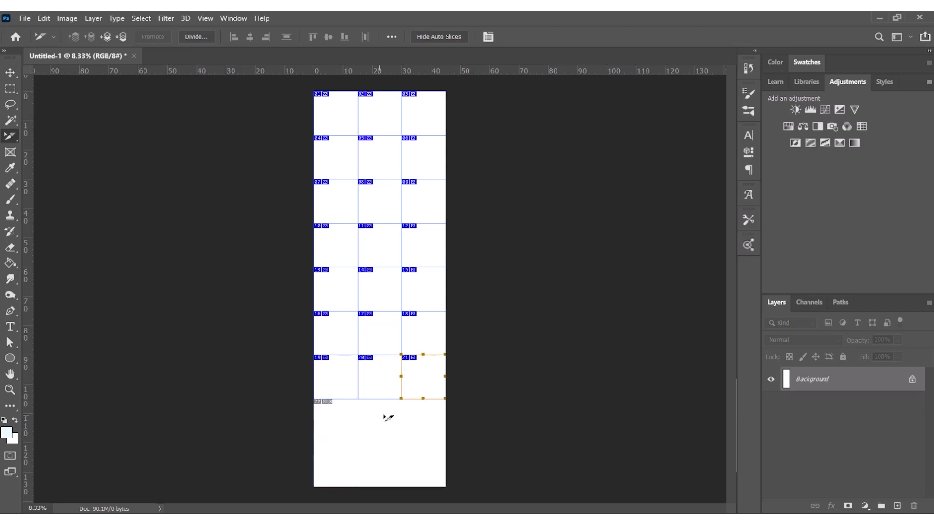
left_click_drag(431, 390, 417, 465)
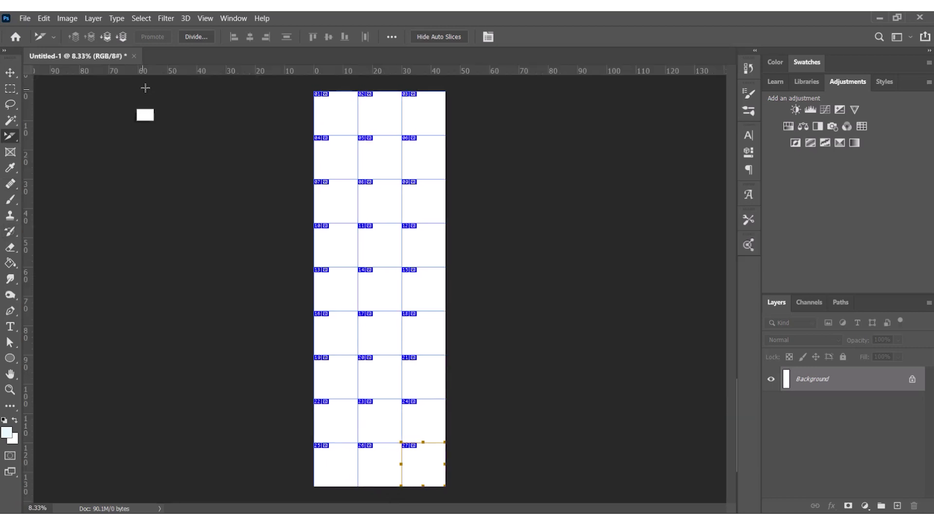
Place eight horizontal guides along the boundaries between the nine slice rows, checking the Snap To Slices option
left_click(9, 73)
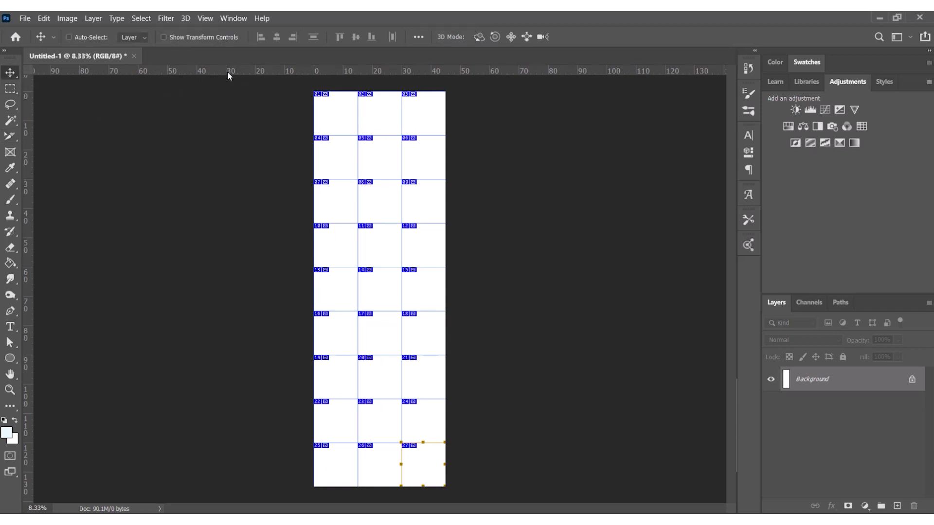
left_click_drag(227, 72, 224, 135)
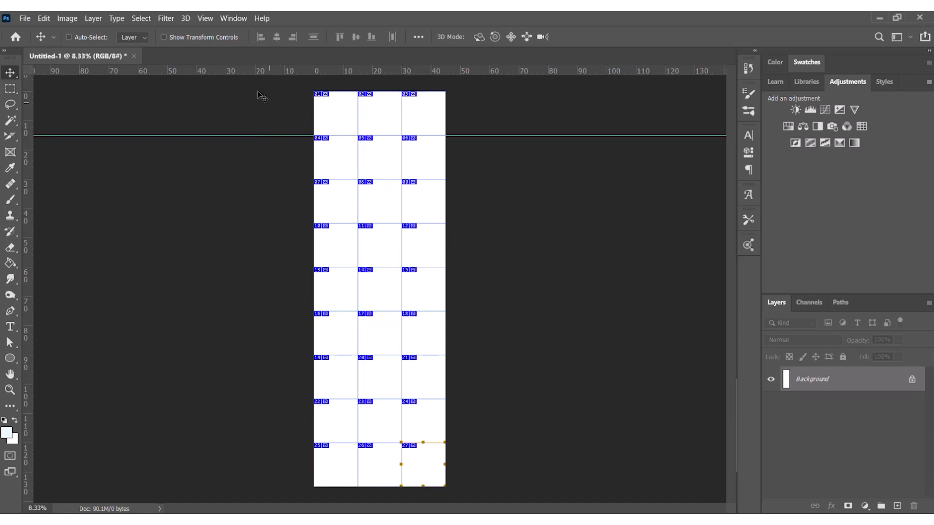
left_click(205, 19)
mouse_move(210, 294)
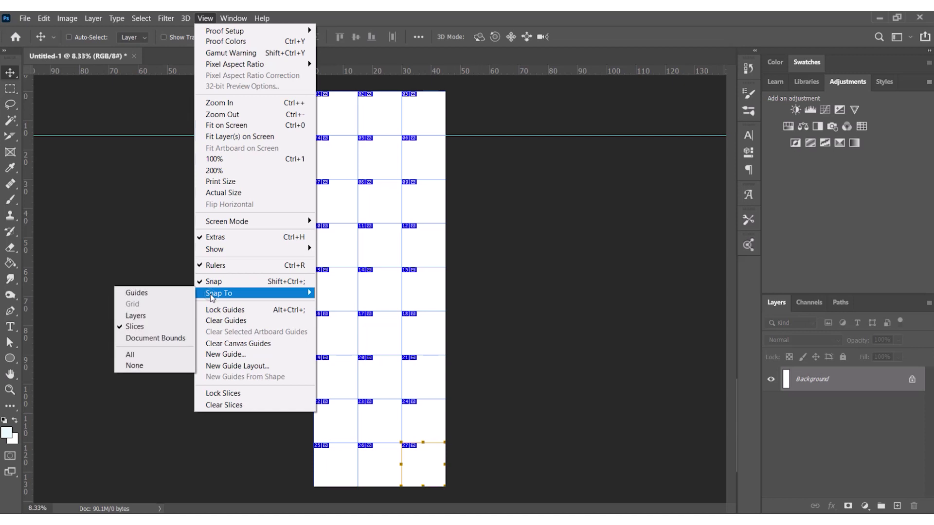
left_click(121, 329)
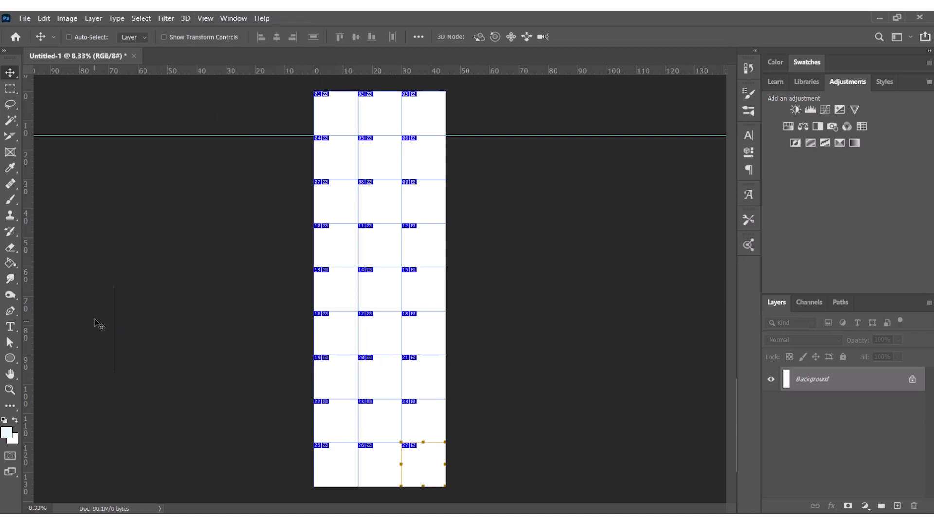
left_click_drag(279, 70, 370, 180)
left_click_drag(287, 74, 337, 267)
left_click_drag(269, 71, 319, 355)
left_click_drag(278, 73, 284, 443)
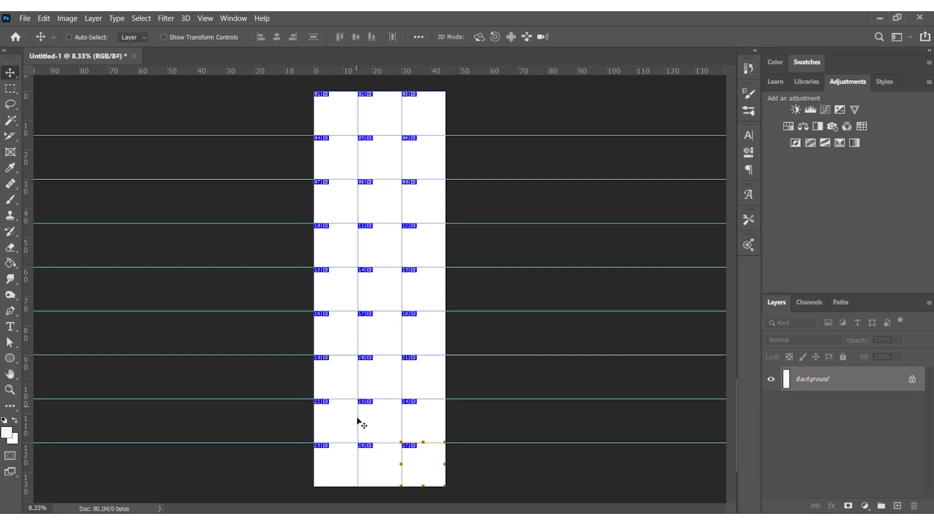
Place two vertical guides along the boundaries between the three slice columns, and hide the slices
left_click_drag(28, 214, 358, 266)
left_click_drag(28, 263, 399, 314)
left_click(205, 18)
mouse_move(205, 252)
left_click(333, 360)
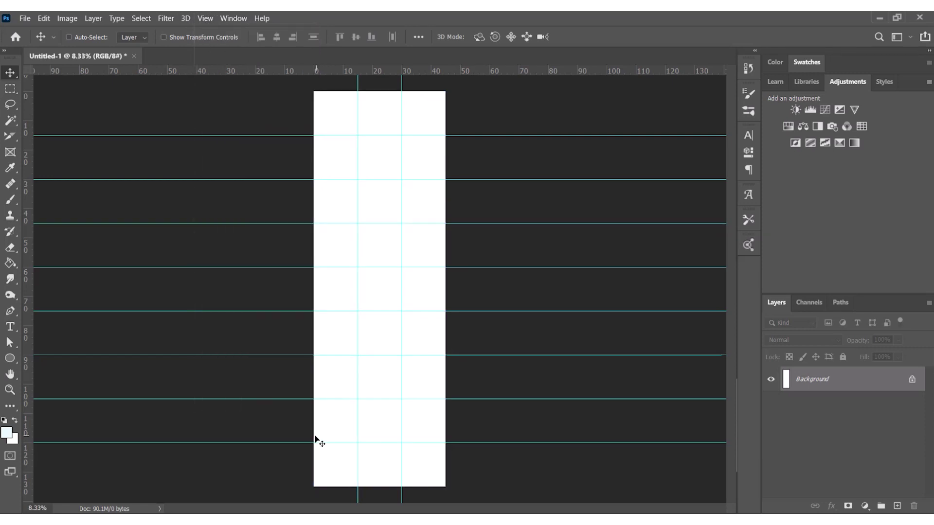
Show the slices again over the guides, and hide them once more
left_click(205, 20)
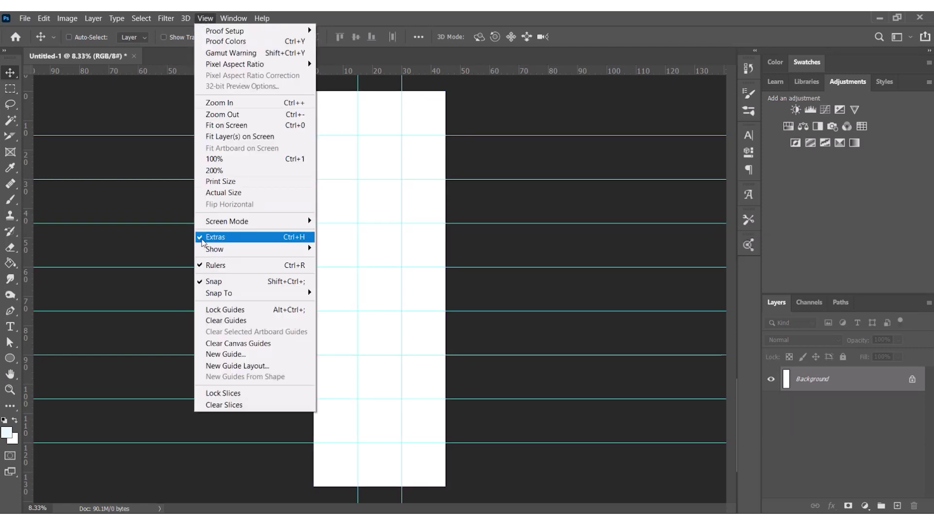
mouse_move(212, 252)
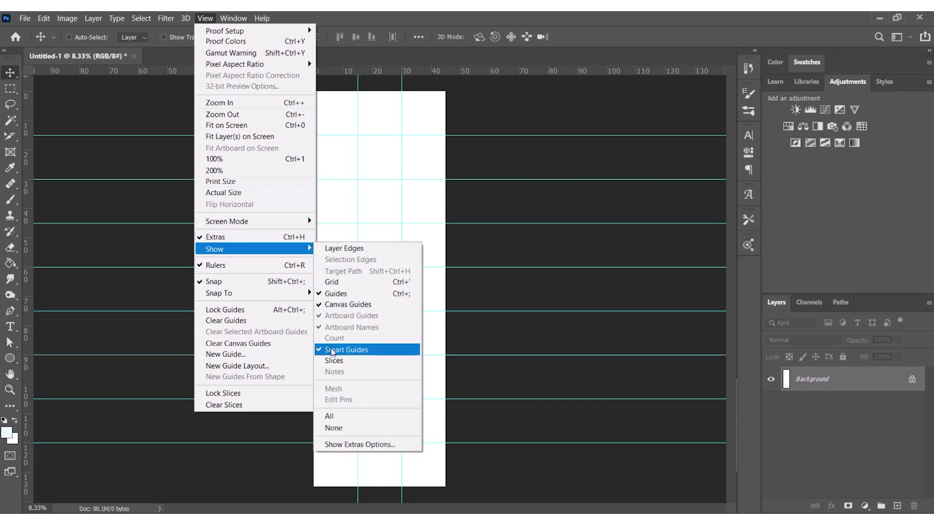
left_click(324, 364)
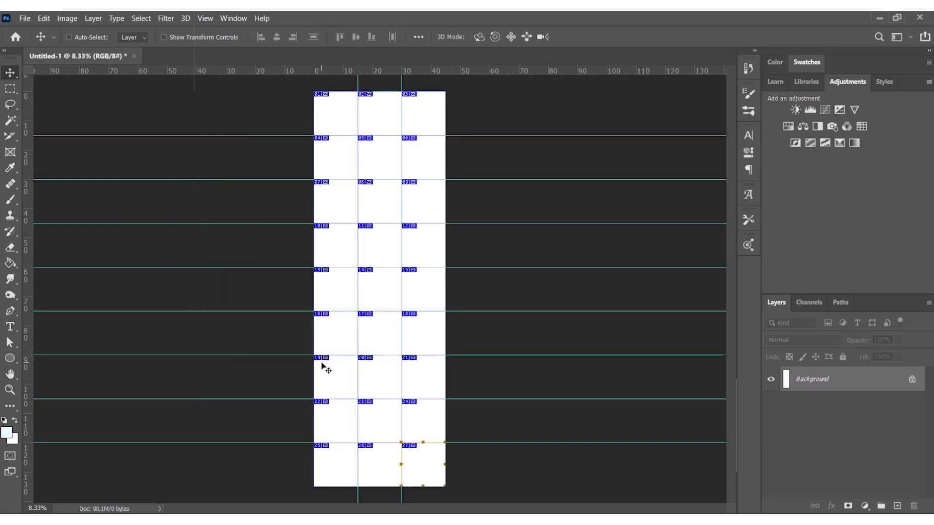
left_click(205, 18)
mouse_move(214, 249)
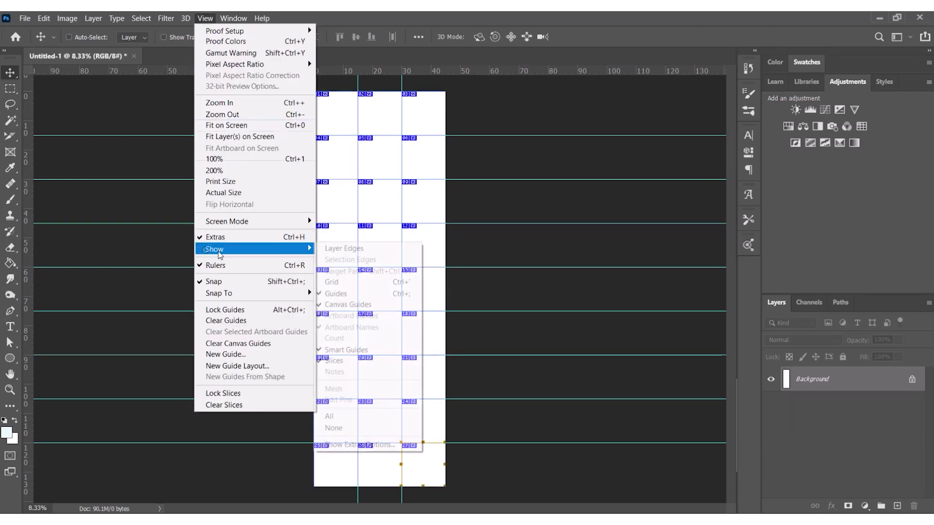
left_click(328, 363)
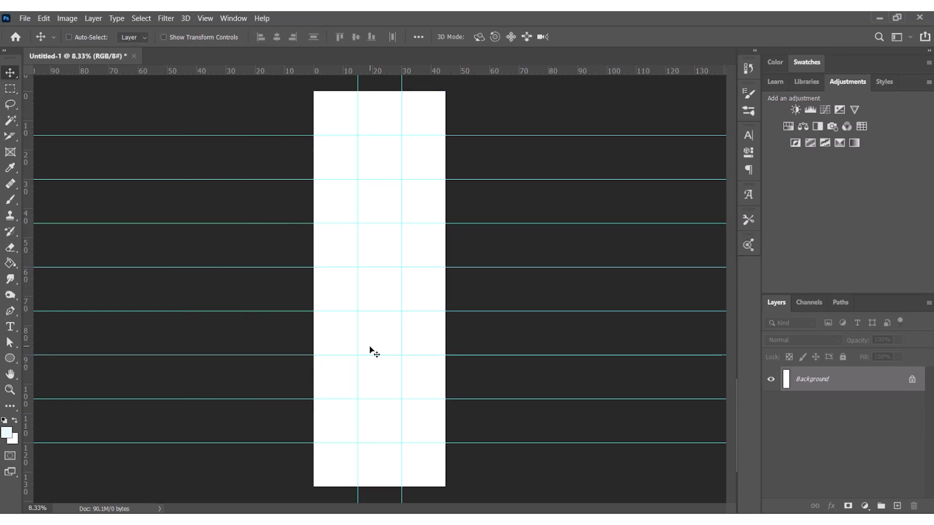
Toggle the guides off and back on to compare the canvas with and without them
key("ctrl+semicolon")
key("ctrl+semicolon")
key("ctrl+semicolon")
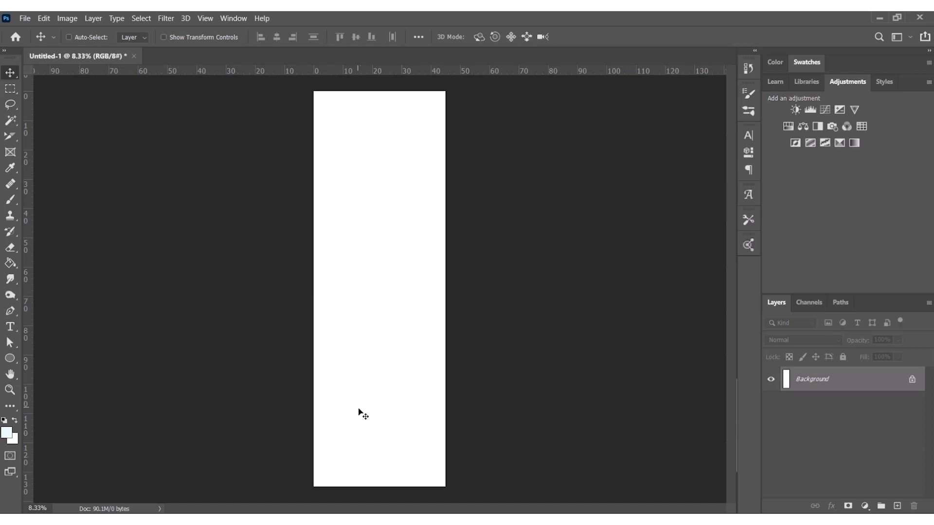
key("ctrl+semicolon")
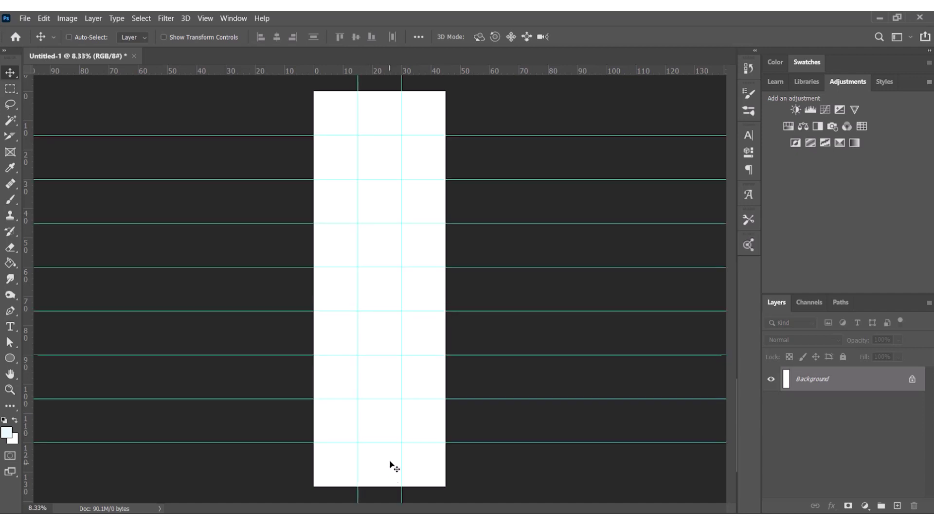
Choose the Clouds & Trees brush, set its size to about 95 px, and undo a trial stroke in the lower rows
key("ctrl+plus")
key("ctrl+plus")
key("ctrl+plus")
left_click_drag(323, 467, 262, 219)
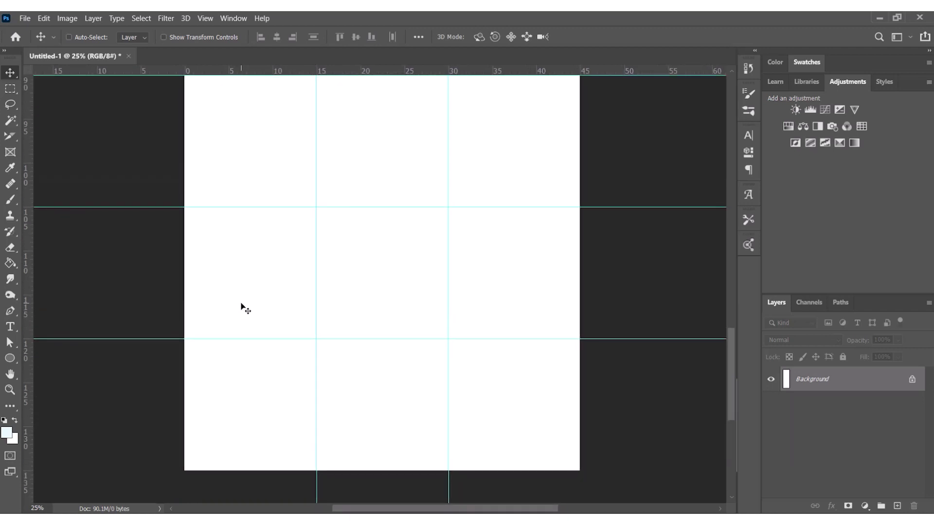
left_click(11, 200)
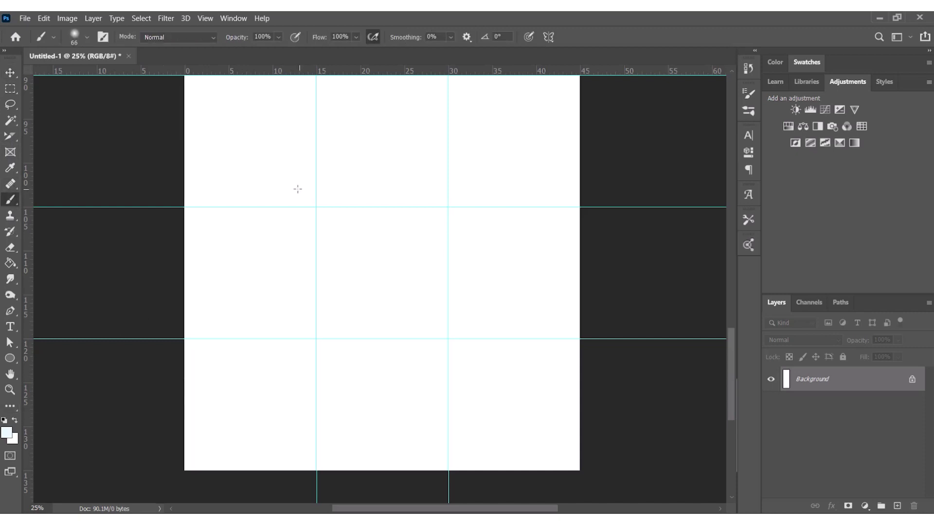
left_click(84, 38)
left_click(148, 345)
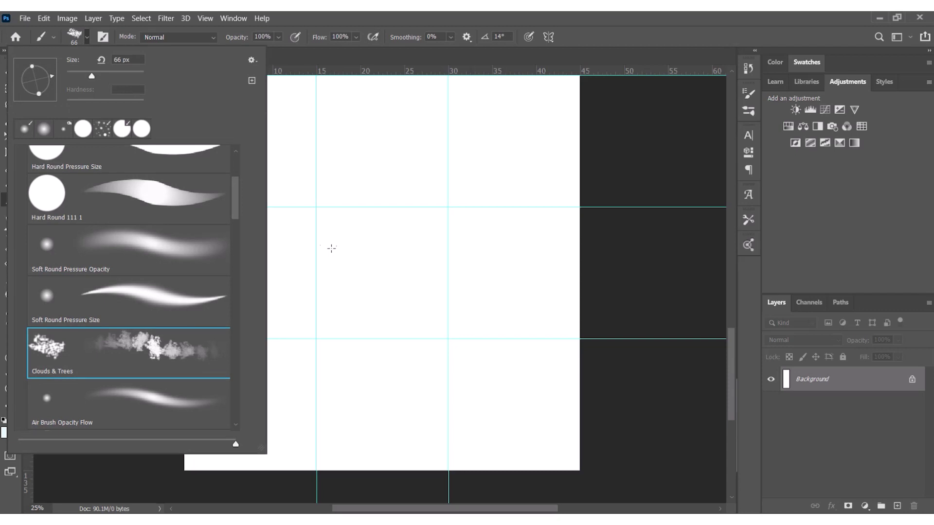
left_click(103, 75)
mouse_move(299, 259)
left_mouse_down()
mouse_move(302, 288)
mouse_move(222, 253)
left_mouse_up()
key("ctrl+z")
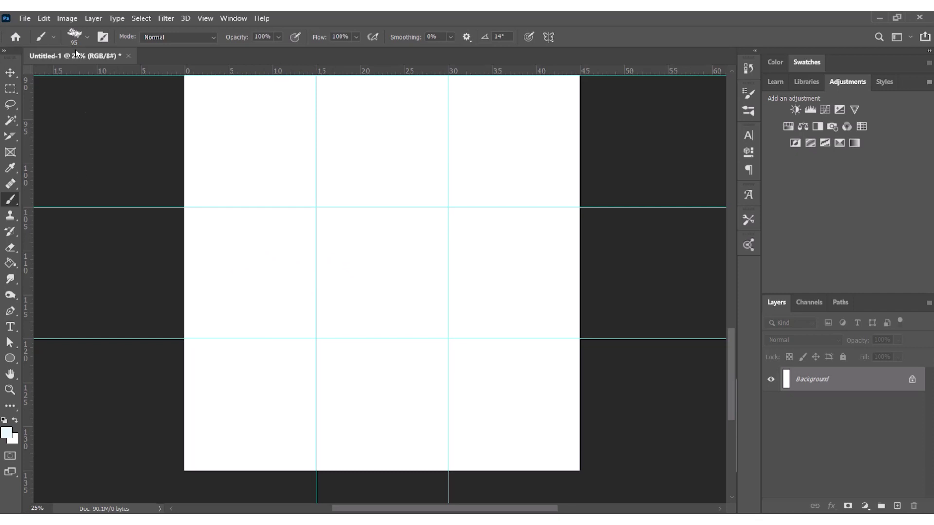
Set the brush size to 1457 px and paint pale cloud strokes across the bottom three rows
left_click(79, 35)
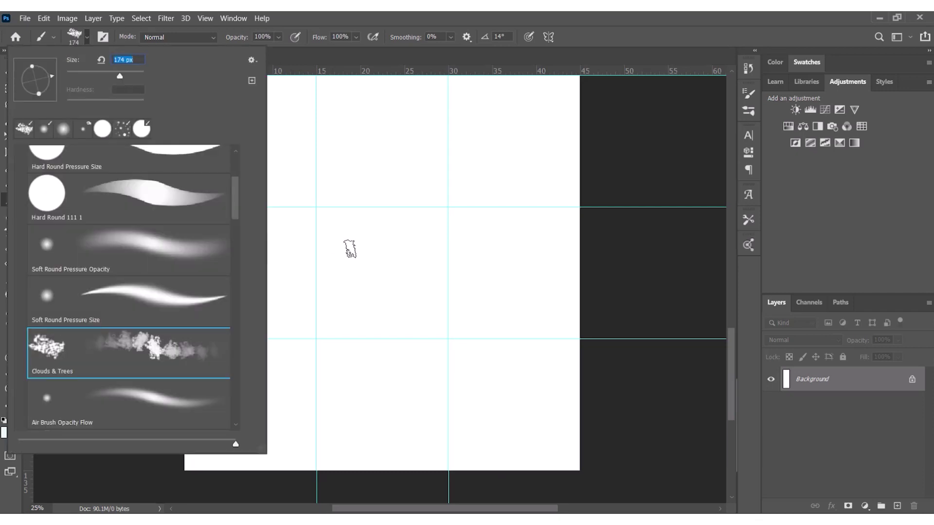
type("1457")
key("Return")
mouse_move(309, 316)
left_mouse_down()
mouse_move(198, 365)
mouse_move(494, 294)
mouse_move(494, 129)
left_mouse_up()
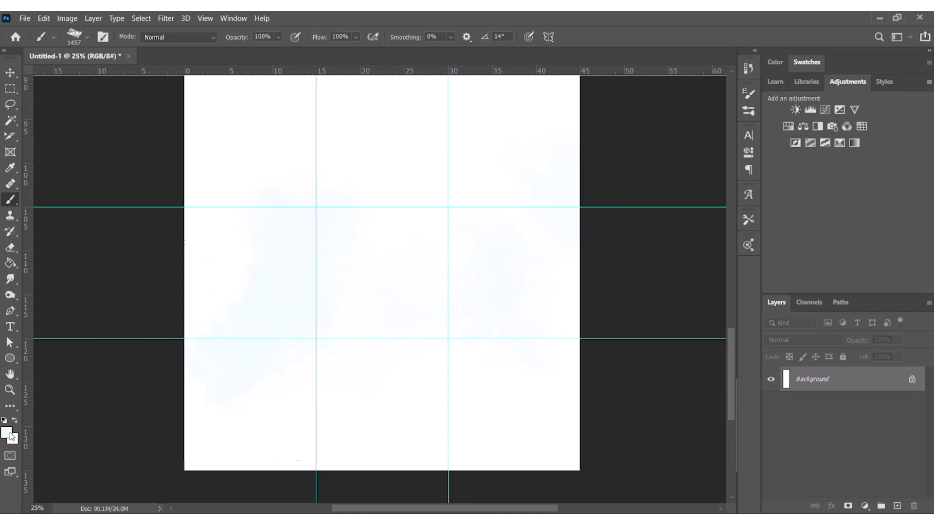
Set the foreground colour to #38767d and paint teal cloud texture across rows seven and eight
left_click(7, 432)
type("38767d")
left_click(793, 296)
mouse_move(558, 235)
left_mouse_down()
mouse_move(424, 162)
mouse_move(229, 136)
left_mouse_up()
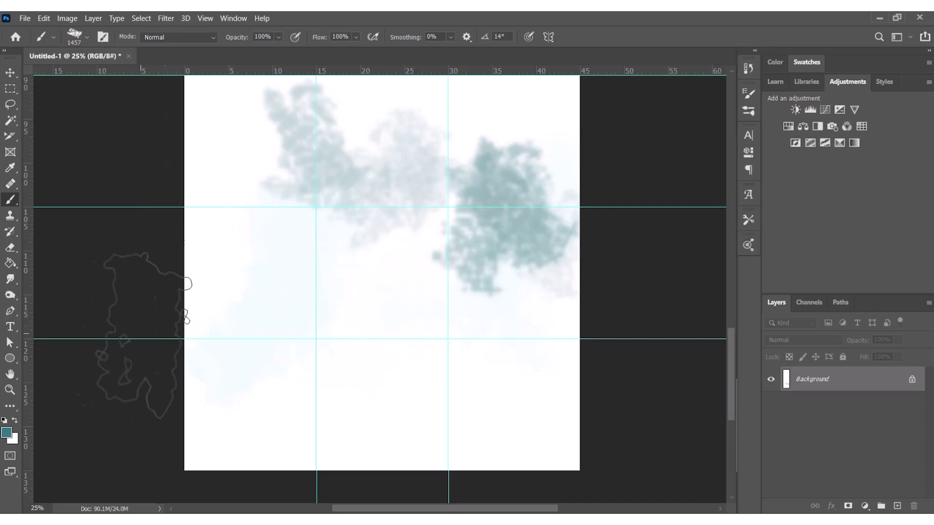
Draw a circle about 1484 px in diameter over the lower-row cells in the first two columns, and fill it pale cyan
key("u")
left_click_drag(211, 195, 392, 376)
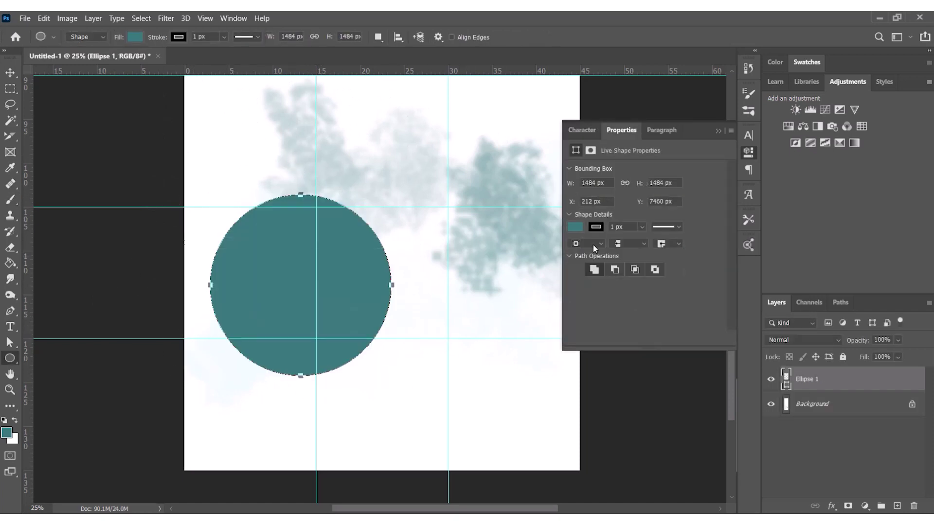
left_click(575, 227)
left_click(601, 292)
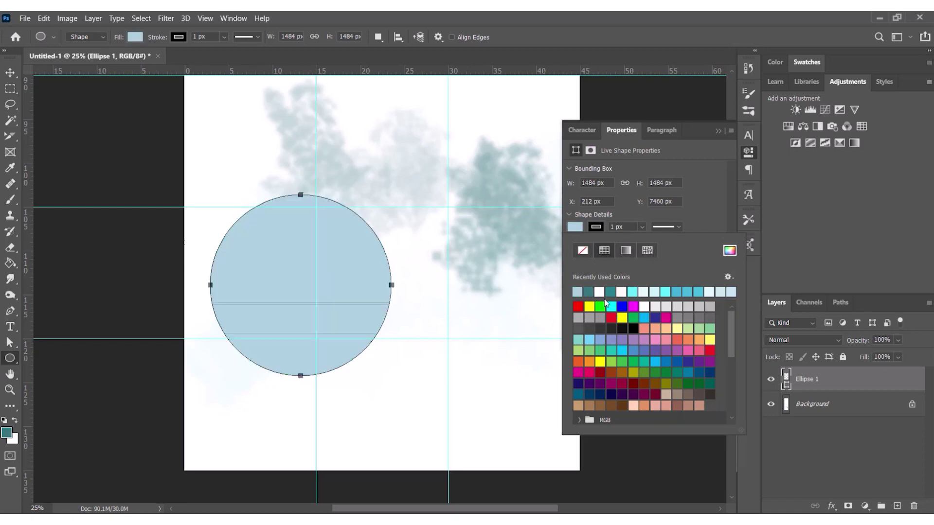
left_click(659, 291)
left_click(720, 148)
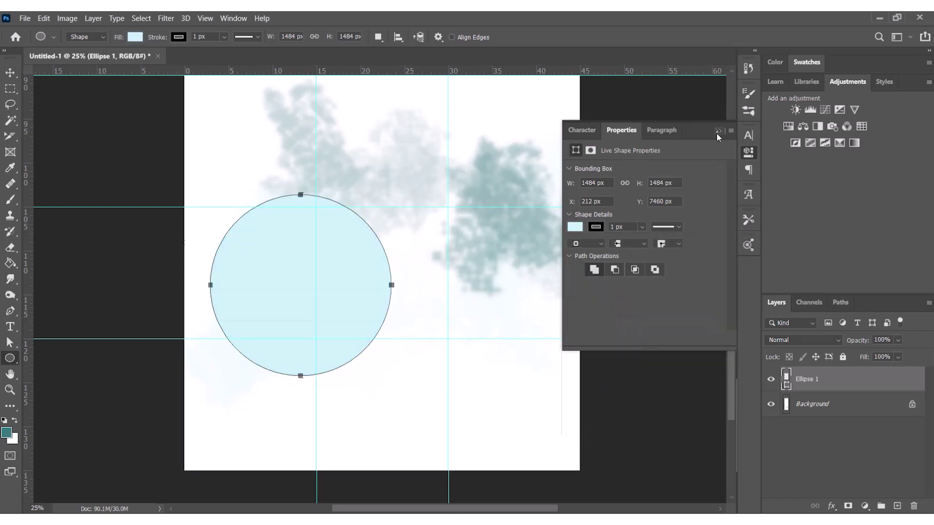
left_click(749, 152)
Remove the circle's black stroke and reposition the circle higher, across the first two columns of rows seven and eight
key("v")
left_click_drag(255, 319, 267, 299)
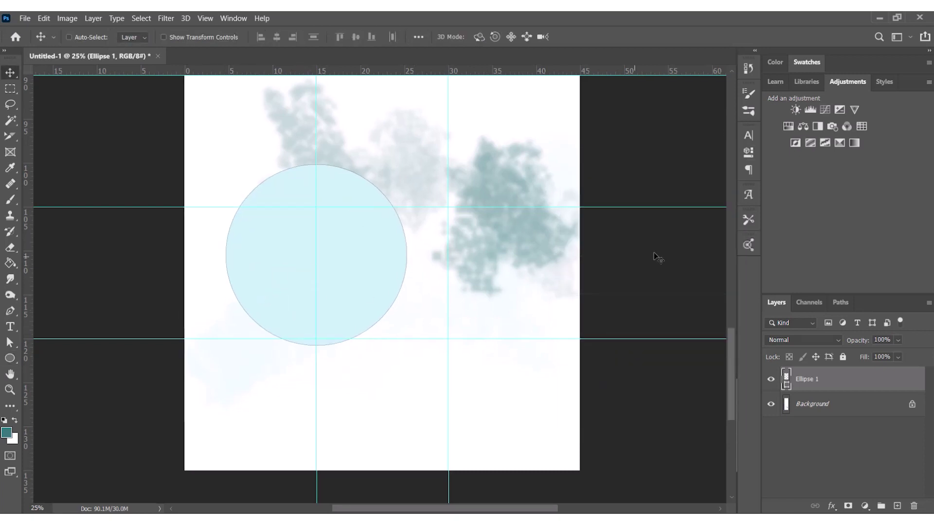
left_click(749, 136)
left_click(748, 153)
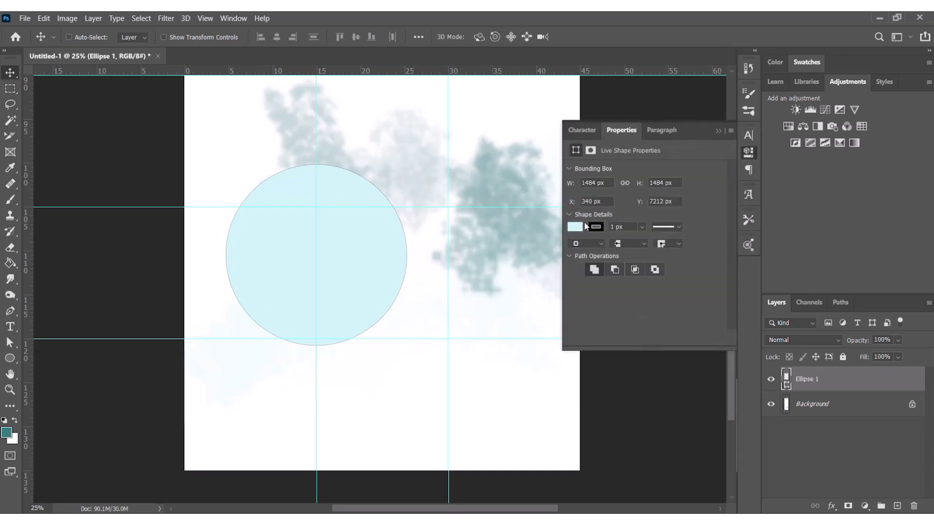
left_click(596, 227)
left_click(583, 250)
left_click(718, 131)
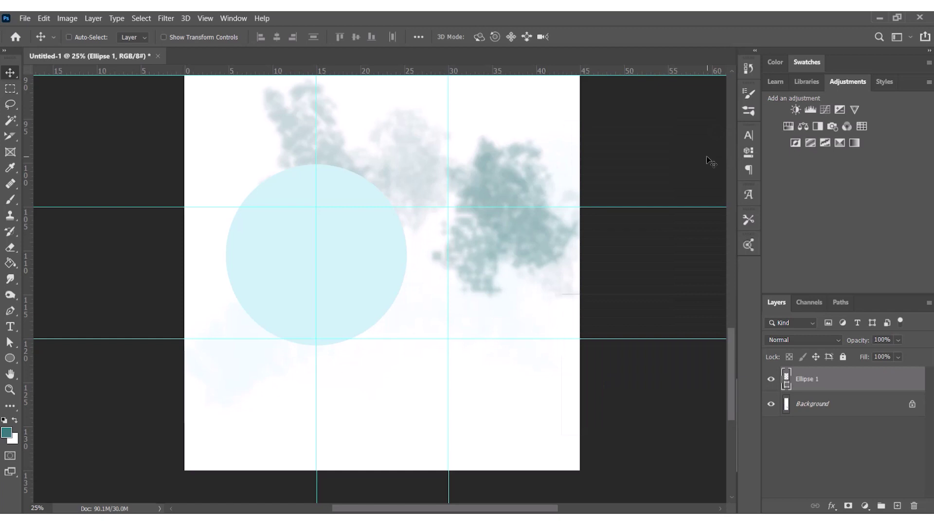
left_click_drag(294, 301, 275, 304)
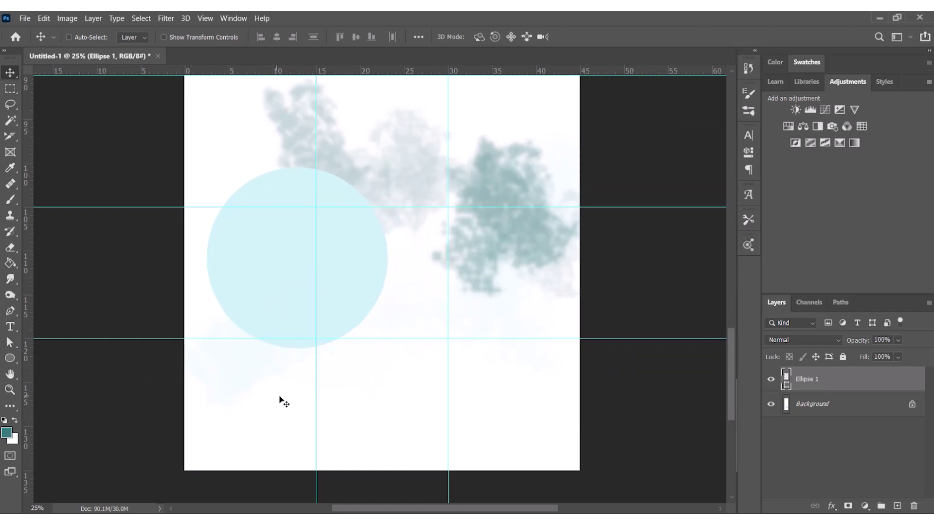
Add the teal placeholder text LOREM IPSUM on two lines and position it in the bottom row across the second and third columns
key("t")
left_click(387, 377)
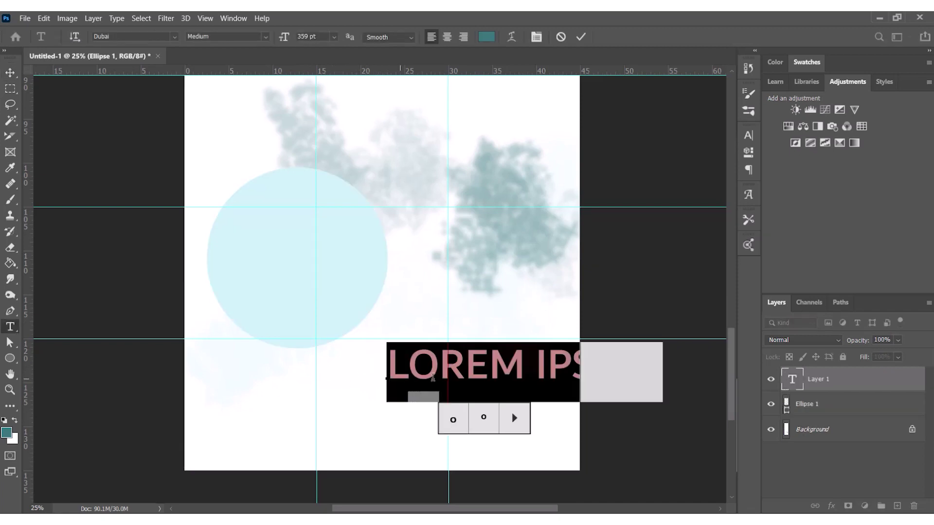
left_click(536, 375)
key("BackSpace")
key("Return")
left_click(15, 71)
left_click_drag(418, 421, 379, 440)
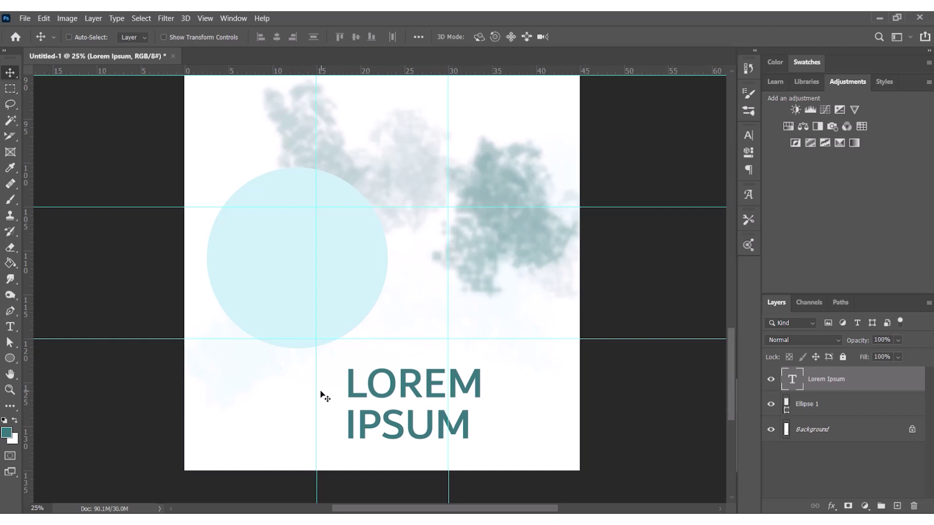
mouse_move(372, 436)
left_mouse_down()
mouse_move(346, 436)
mouse_move(374, 441)
left_mouse_up()
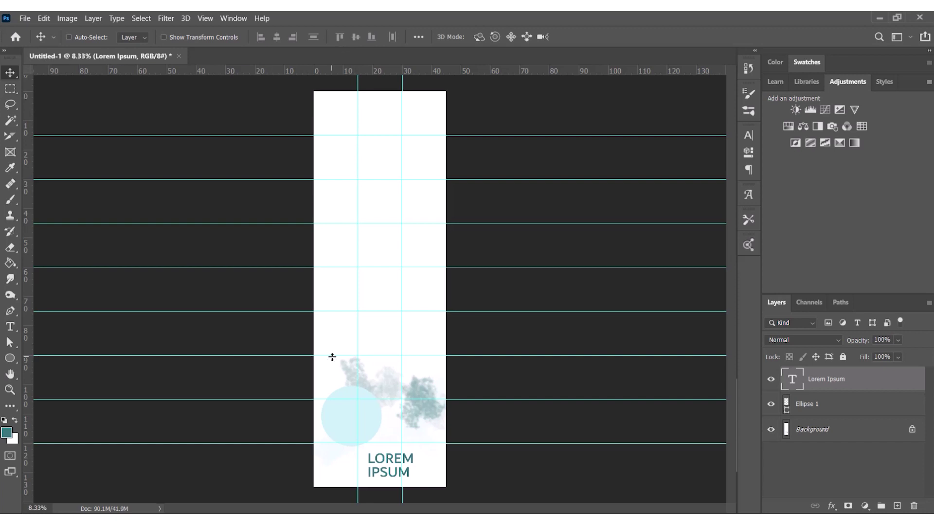
Open the Save for Web (Legacy) export and examine the numbered slices down to the artwork in the bottom rows
left_click(24, 18)
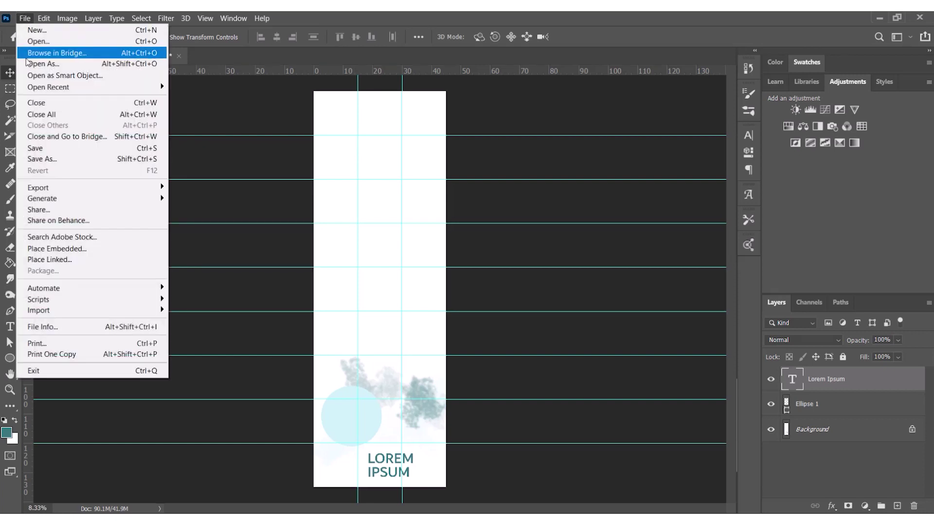
mouse_move(52, 190)
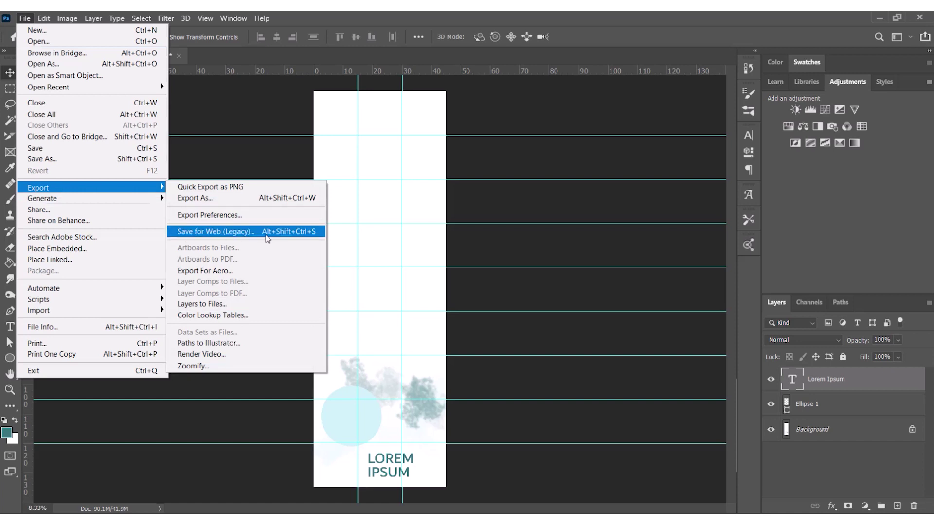
left_click(375, 288)
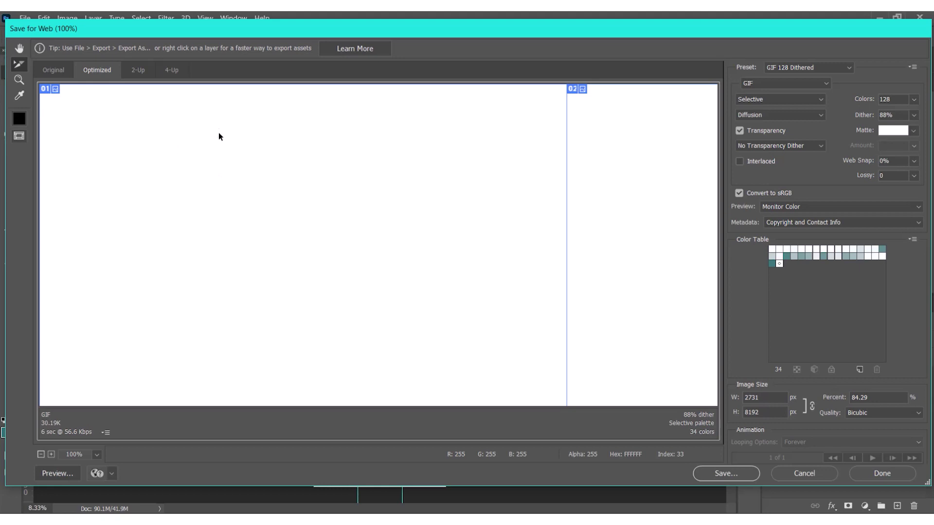
key("ctrl+minus")
key("ctrl+minus")
key("ctrl+minus")
key("ctrl+minus")
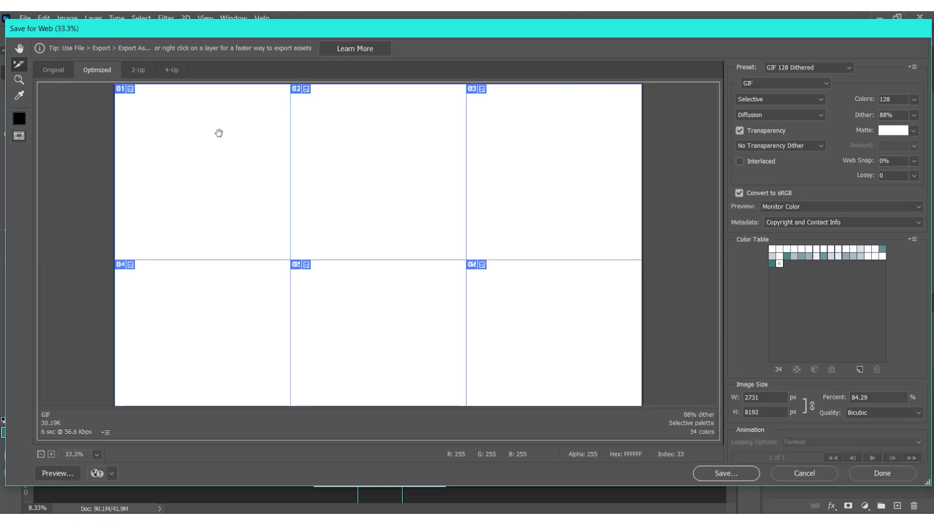
key("ctrl+minus")
key("ctrl+minus")
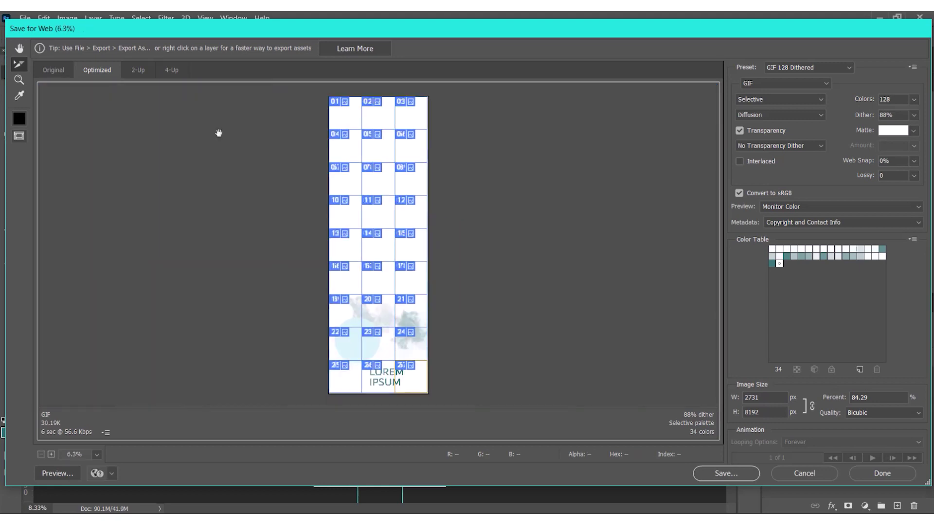
key("ctrl+plus")
key("ctrl+plus")
key("ctrl+plus")
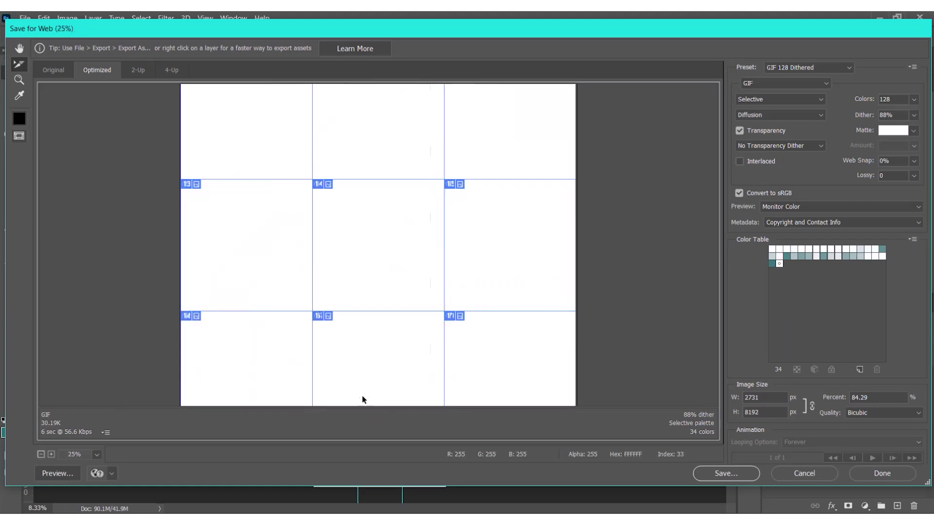
scroll(244, 272, "down", 9)
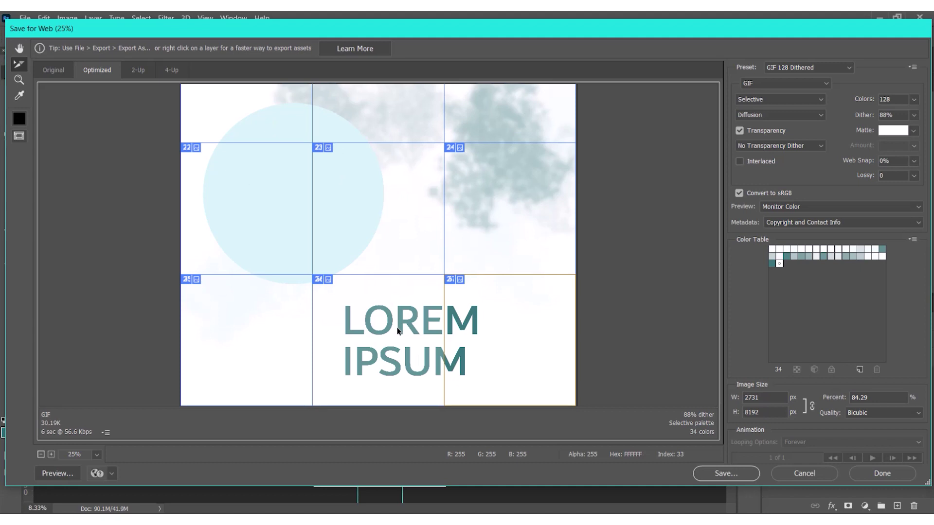
Select the six slices 22 to 27 in the bottom two rows and set their export format to PNG-24
left_click(344, 324, "shift")
left_click(499, 223, "shift")
left_click(356, 203, "shift")
left_click(240, 201, "shift")
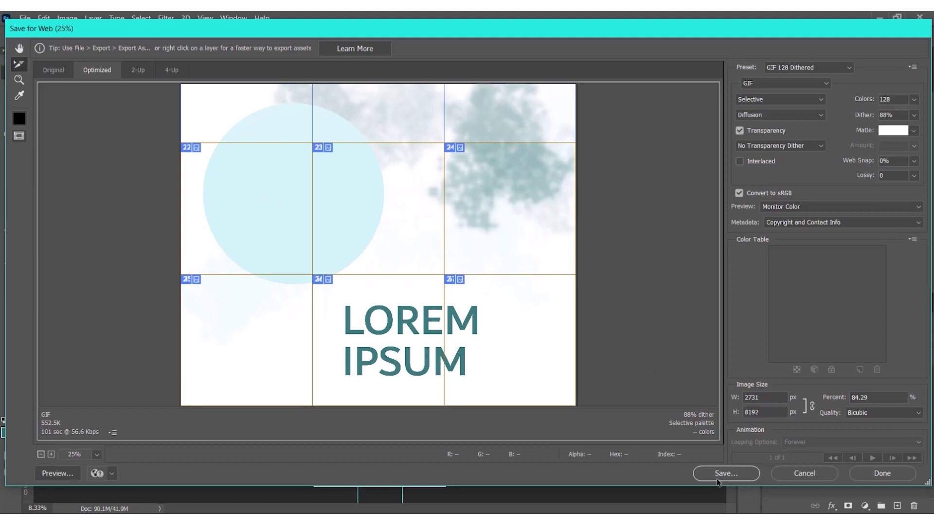
left_click(752, 84)
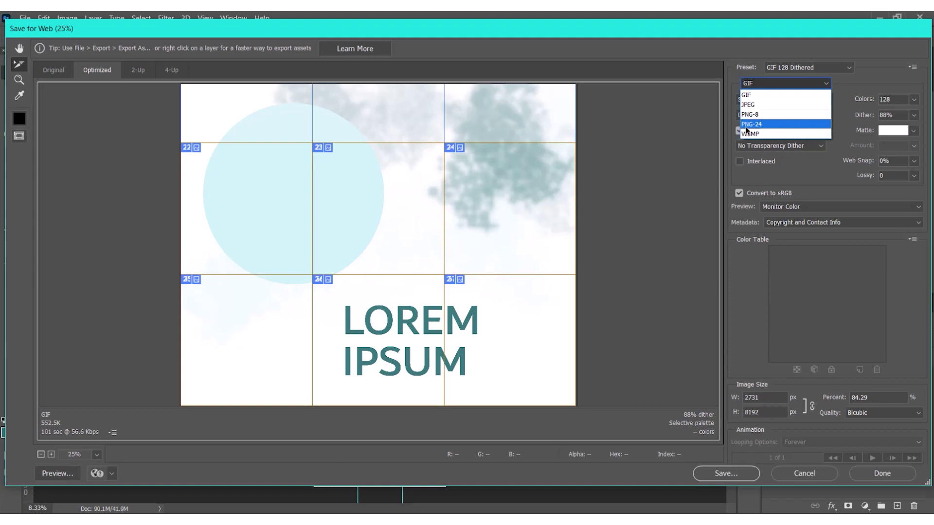
left_click(746, 127)
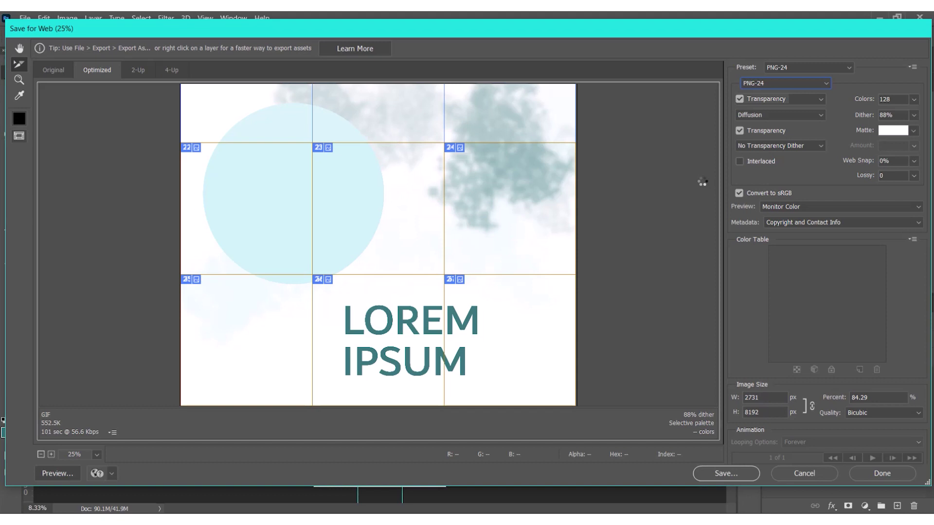
Turn off transparency for the selected slices and switch their export format to JPEG with High quality
left_click(740, 100)
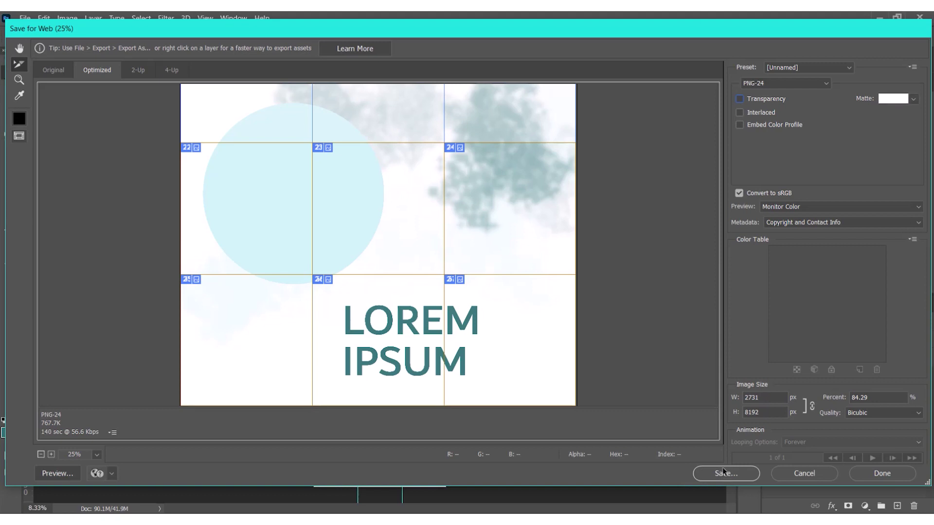
left_click(749, 83)
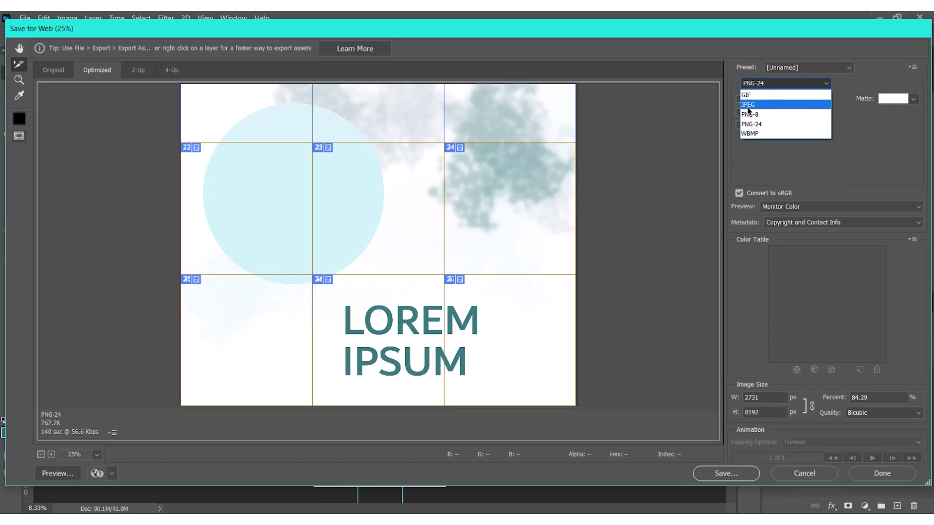
left_click(748, 105)
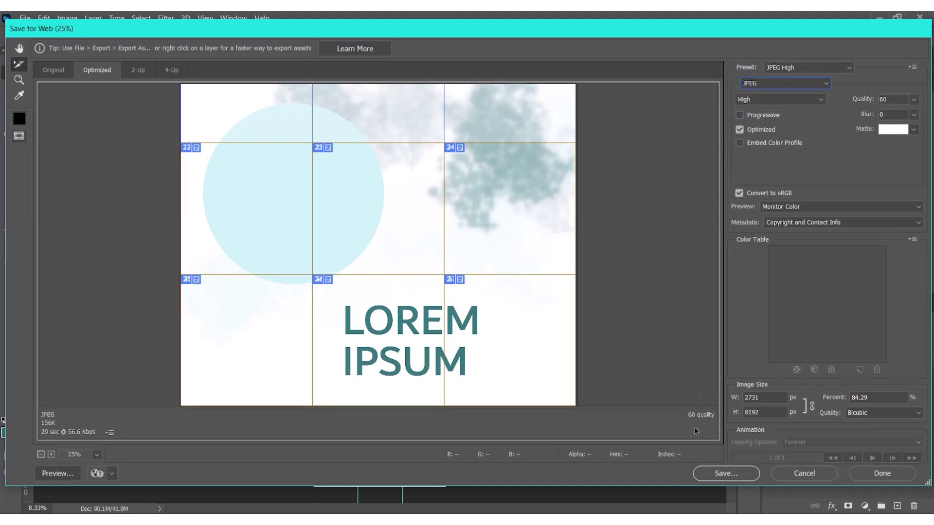
Save only the selected slices as images in New folder under the file name 1
left_click(725, 474)
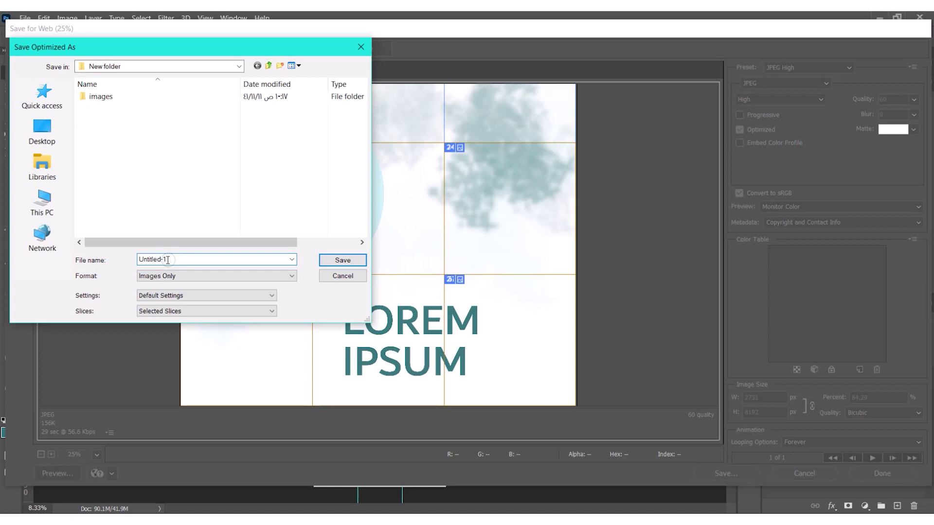
type("1")
left_click(145, 311)
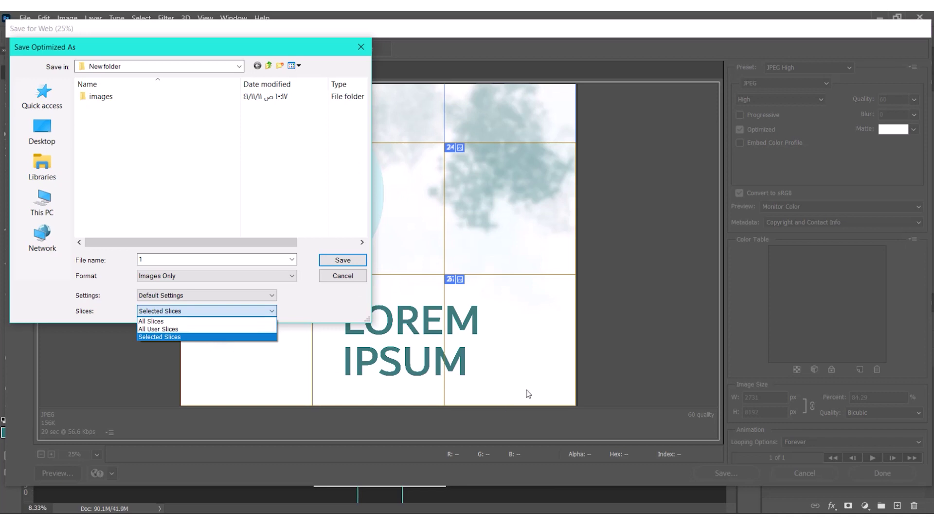
left_click(145, 338)
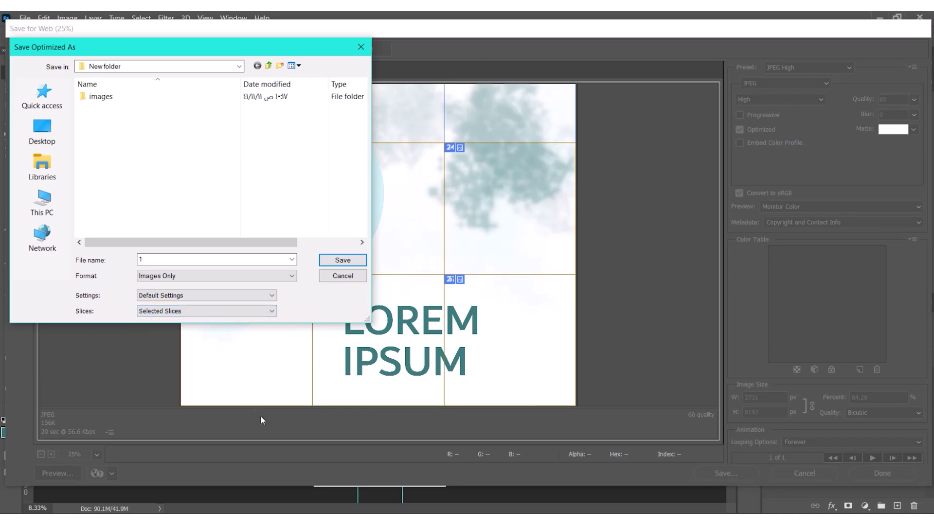
left_click(146, 312)
left_click(143, 338)
left_click(339, 263)
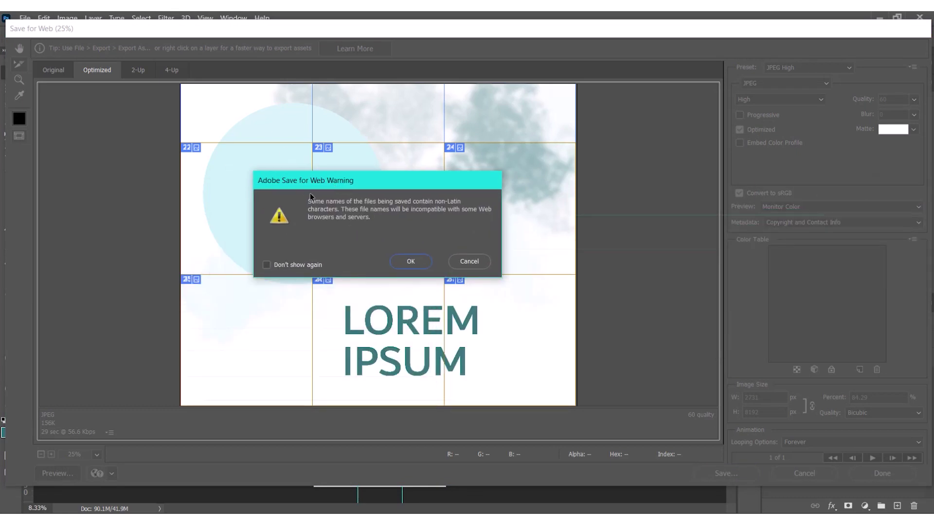
left_click(411, 262)
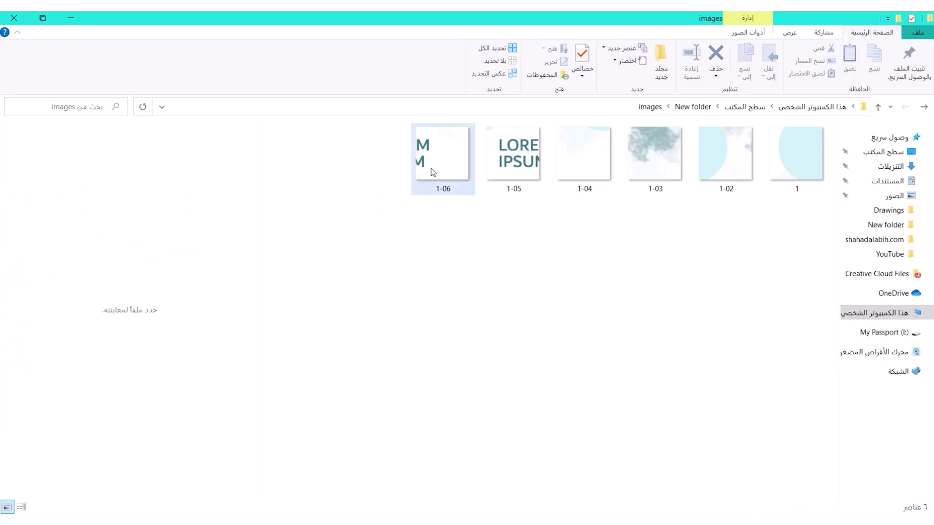
Preview the exported images 1-06 to 1-03 in File Explorer's images folder and place its reduced window over the Photoshop document
left_click(431, 170)
left_click(514, 169)
left_click(603, 163)
left_click(657, 165)
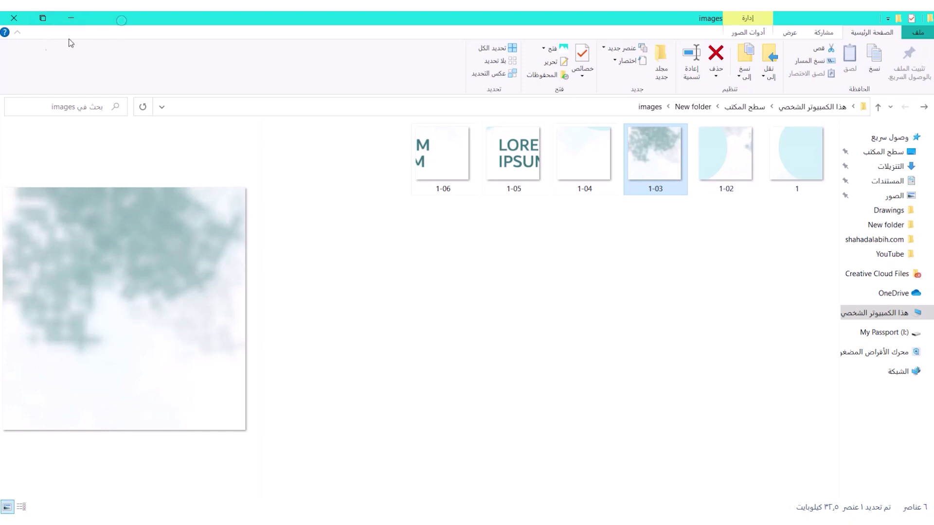
double_click(97, 24)
left_click_drag(11, 104, 55, 108)
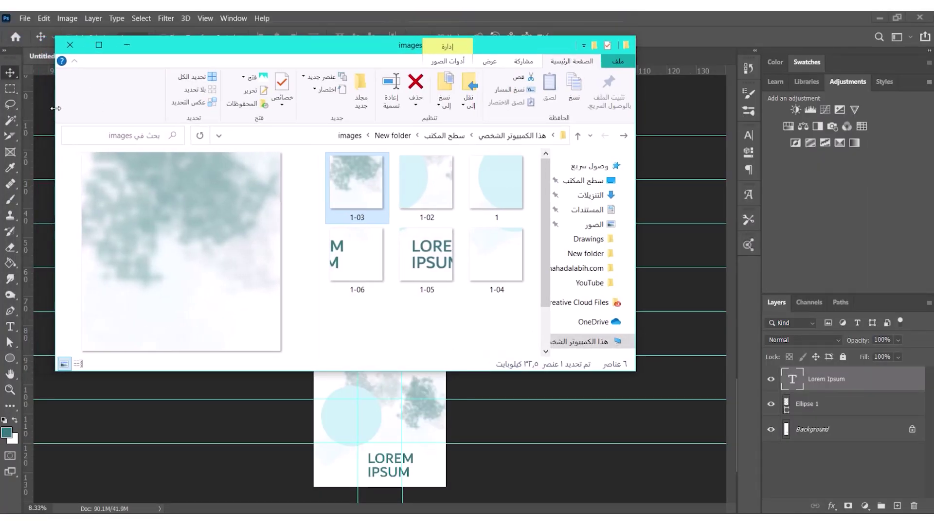
left_click(460, 333)
left_click_drag(221, 49, 323, 94)
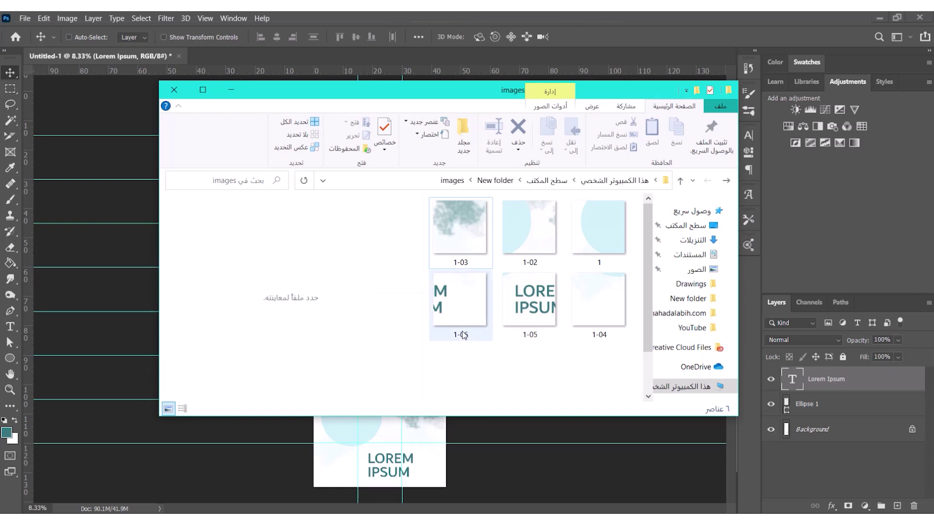
Compare the previews of all six exported slices, from 1-06 back to 1, and minimize the folder window
left_click(458, 312)
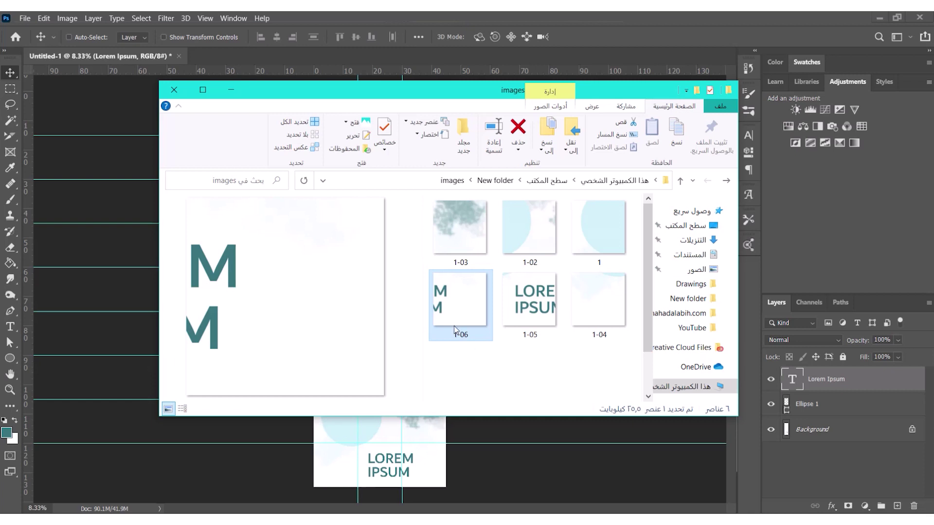
left_click(530, 304)
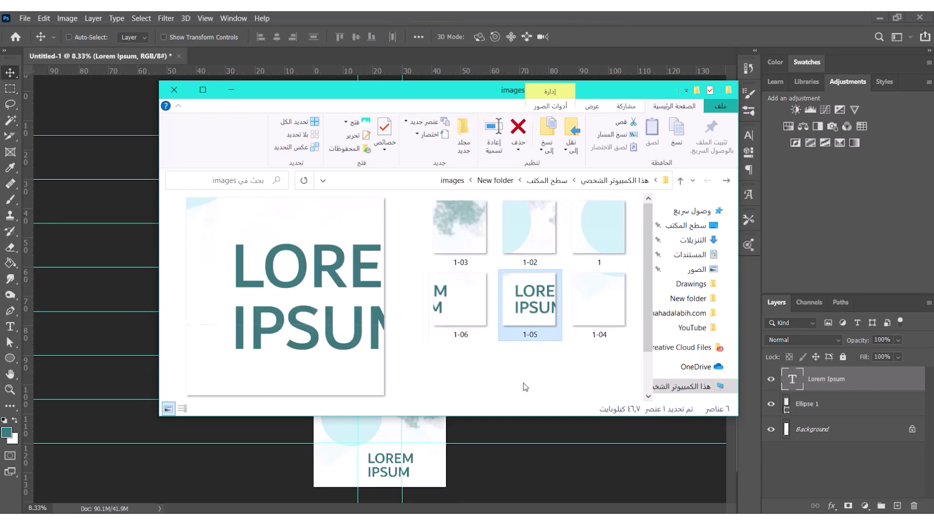
left_click(492, 372)
left_click(467, 301)
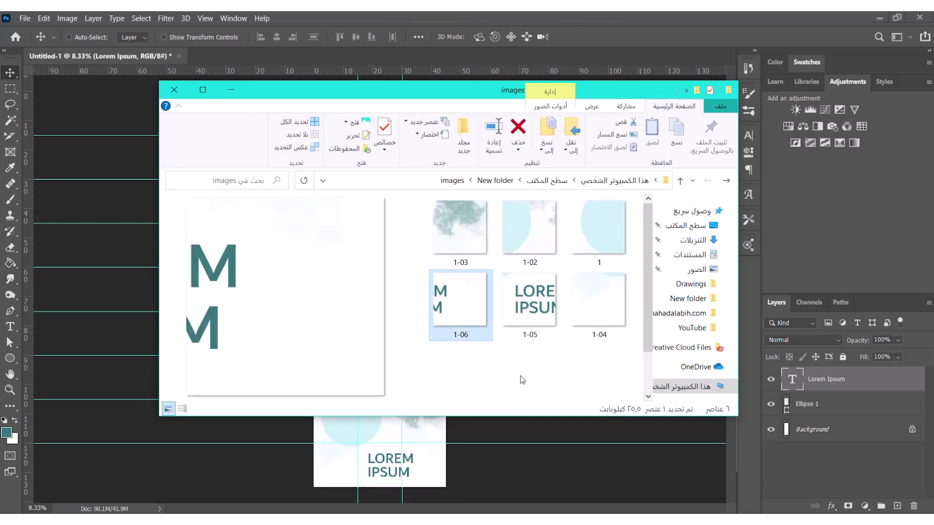
left_click(524, 302)
left_click(596, 307)
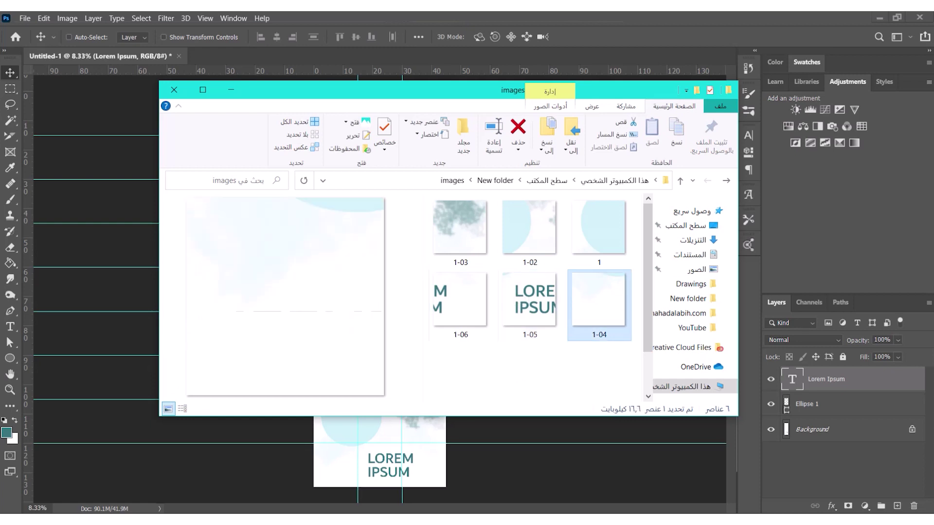
left_click(457, 233)
left_click(537, 229)
left_click(604, 237)
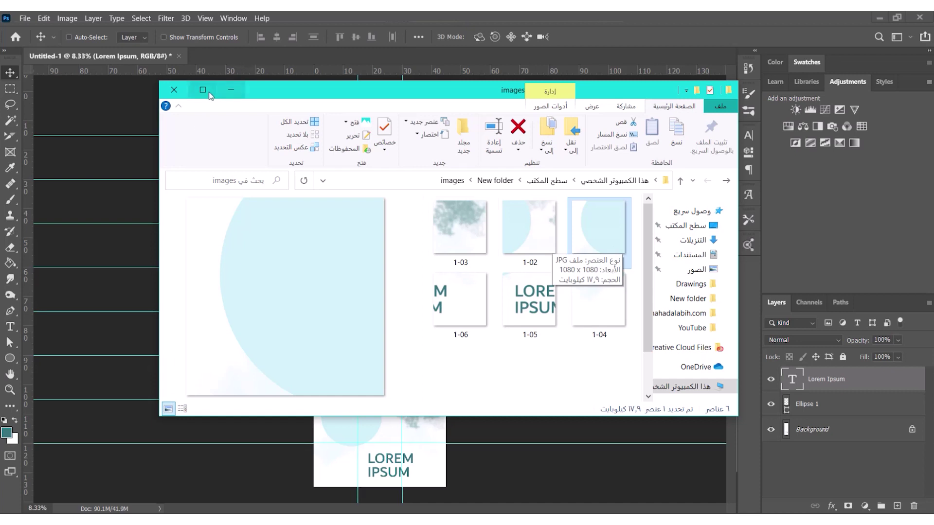
left_click(229, 91)
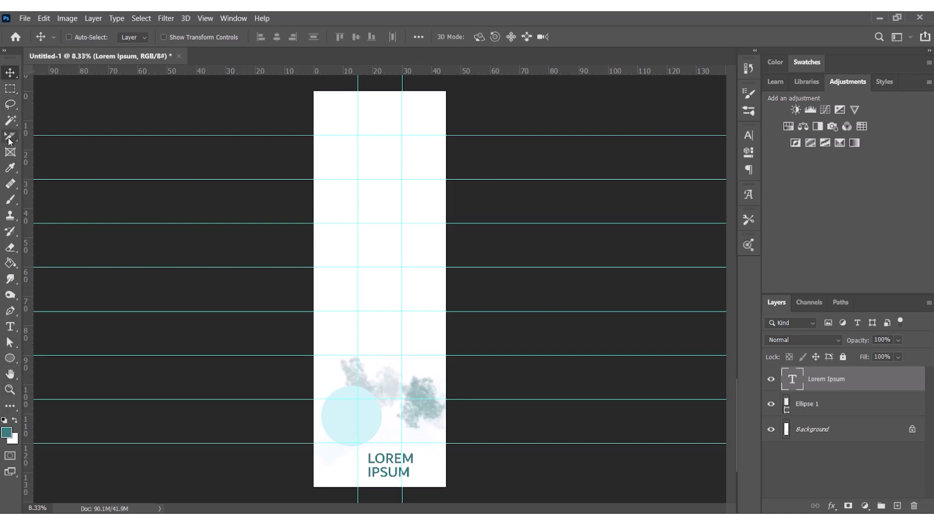
Try to crop the canvas from its upper edge down to the bottom four rows of slices
left_click_drag(9, 138, 35, 135)
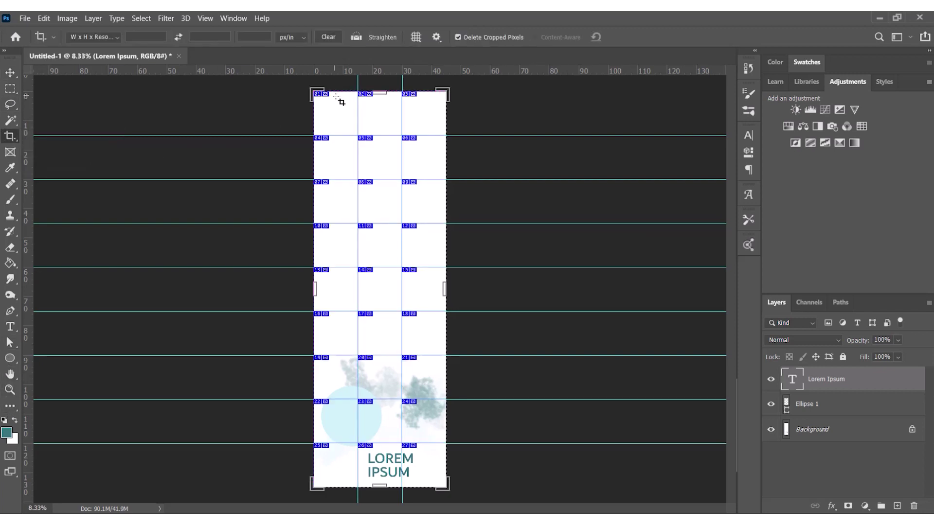
left_click_drag(374, 92, 353, 200)
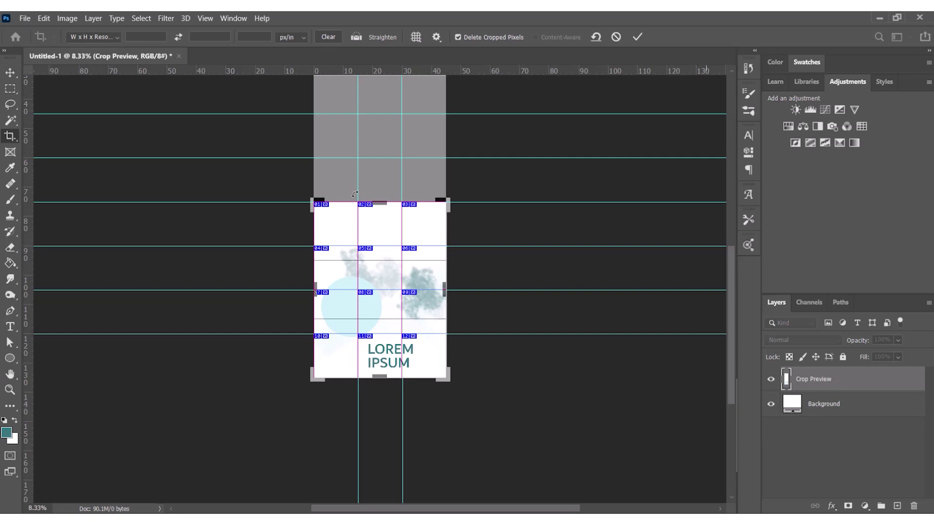
key("Return")
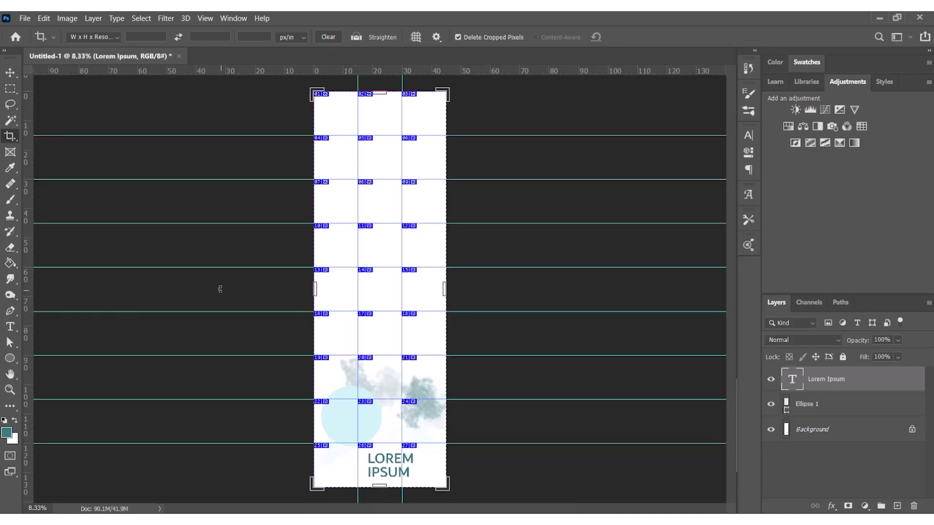
key("v")
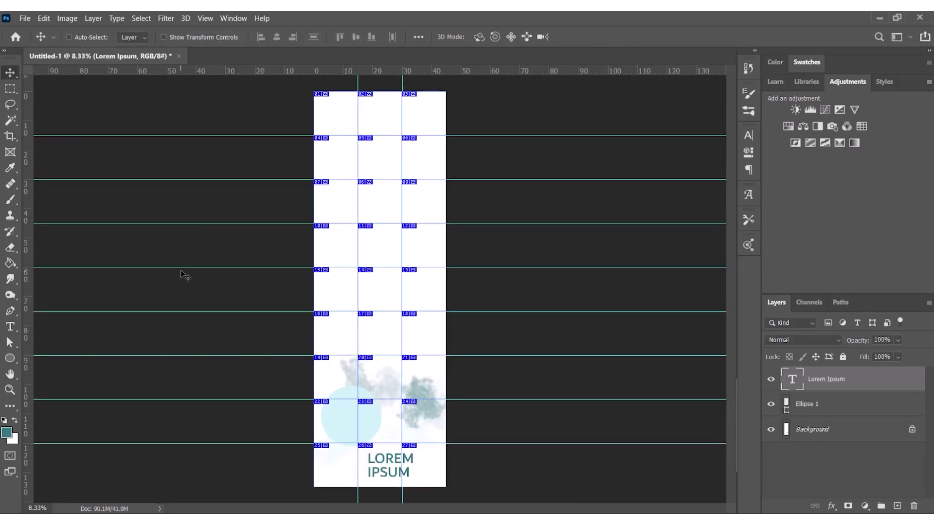